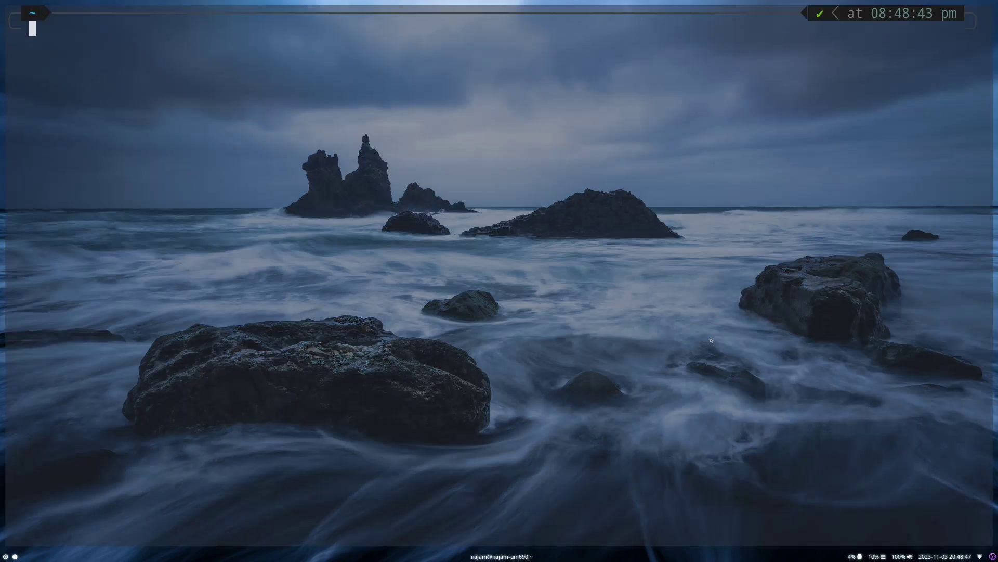
# Run sudo pacman -S scrcpy in the terminal, authenticate with the account password, and decline the installation.
pyautogui.write('su')
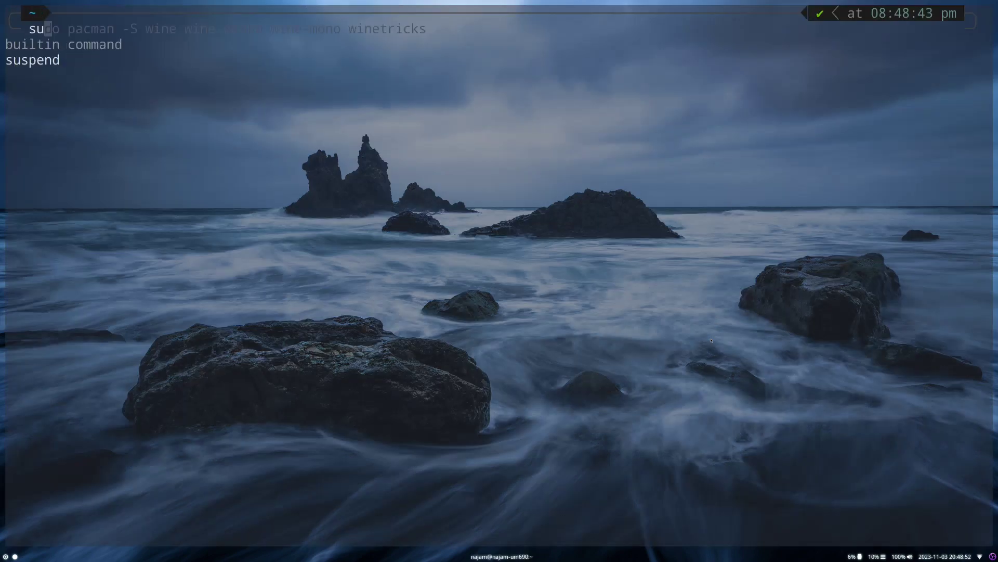
pyautogui.write('do pacman -S ')
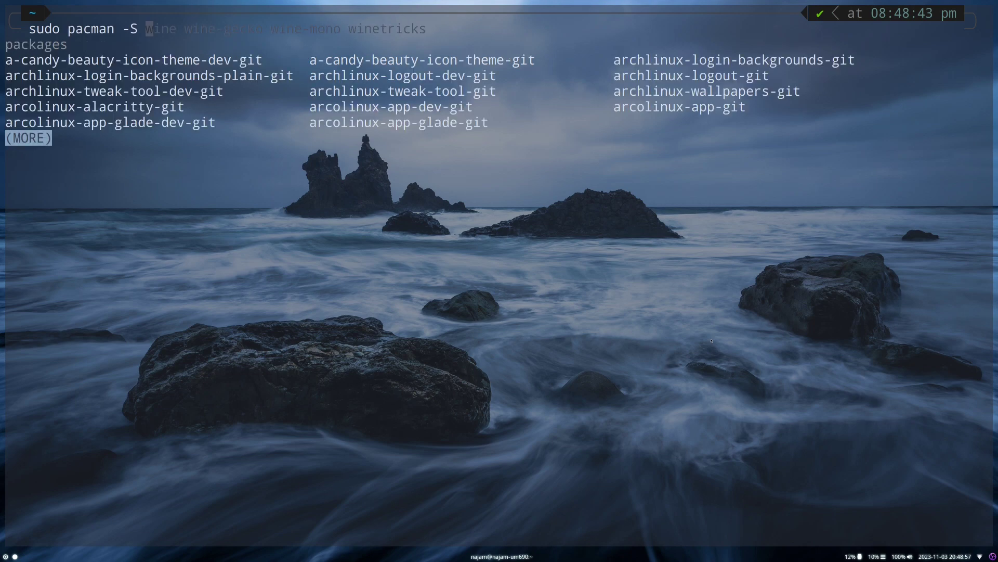
pyautogui.write('scr')
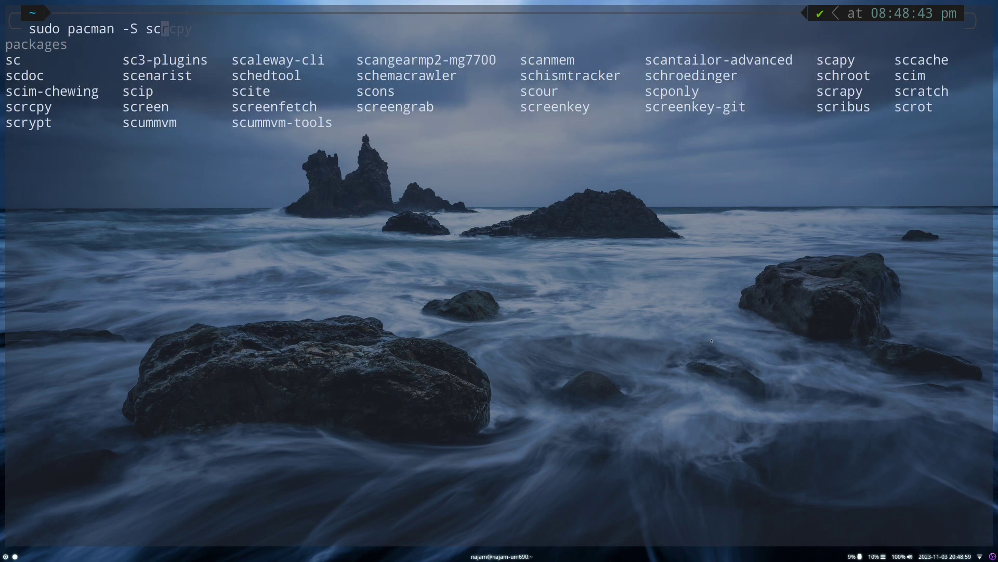
pyautogui.press('Right')
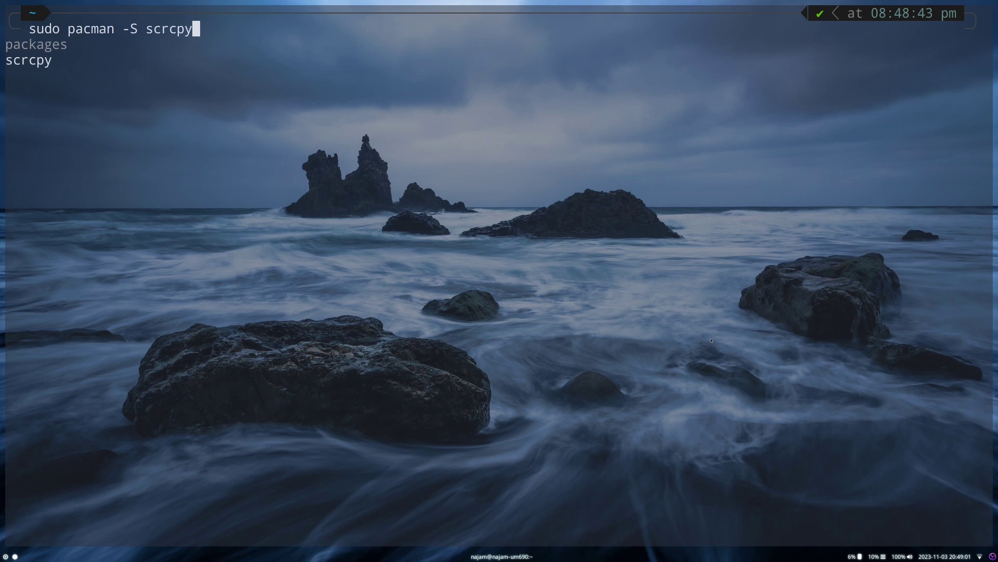
pyautogui.press('Return')
pyautogui.press('Return')
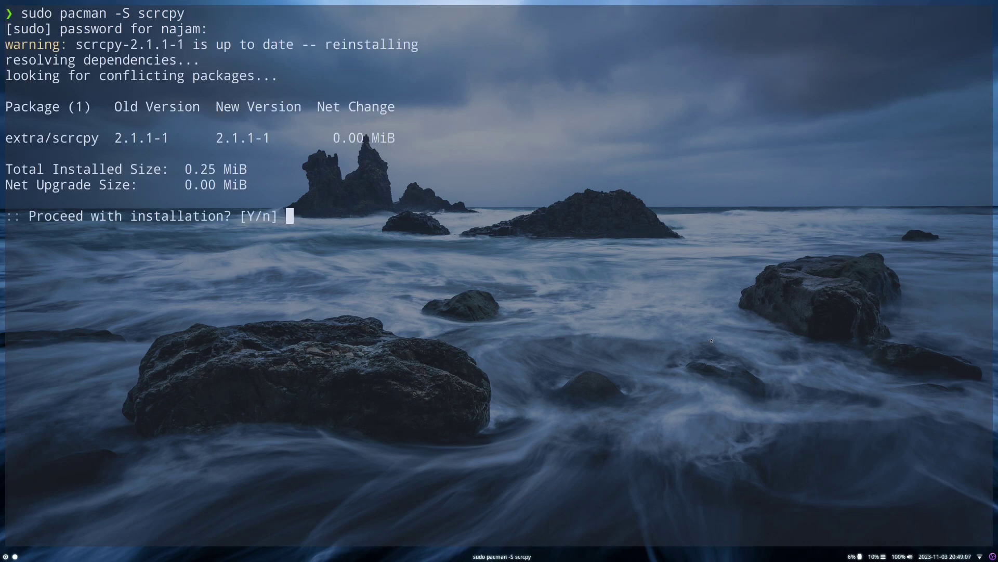
pyautogui.write('n')
pyautogui.press('Return')
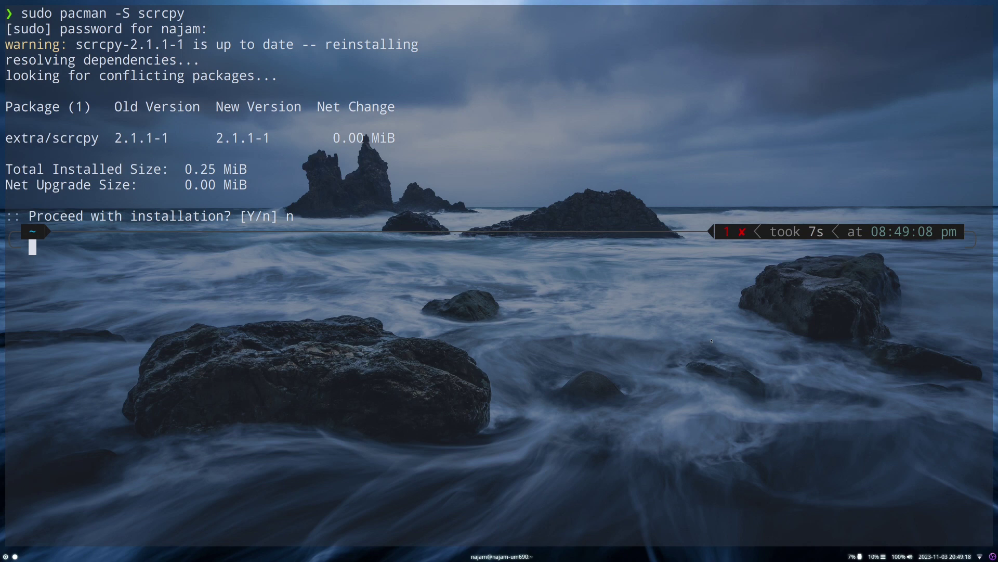
pyautogui.write('Desktop/')
pyautogui.hotkey('ctrl', 'c')
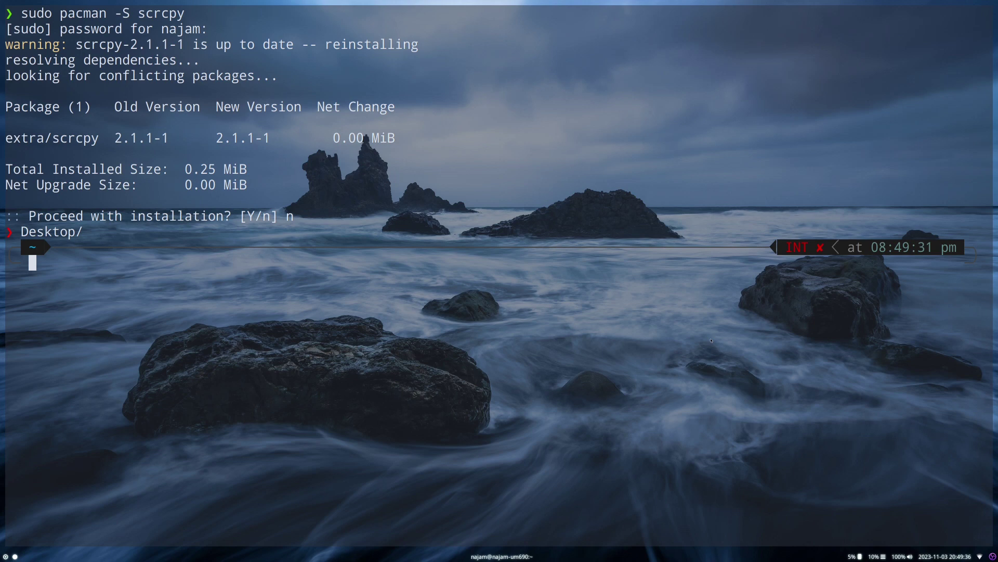
# Launch scrcpy by searching the applications for "sc" and fit its window to the phone's screen without black borders.
pyautogui.press('super')
pyautogui.write('c')
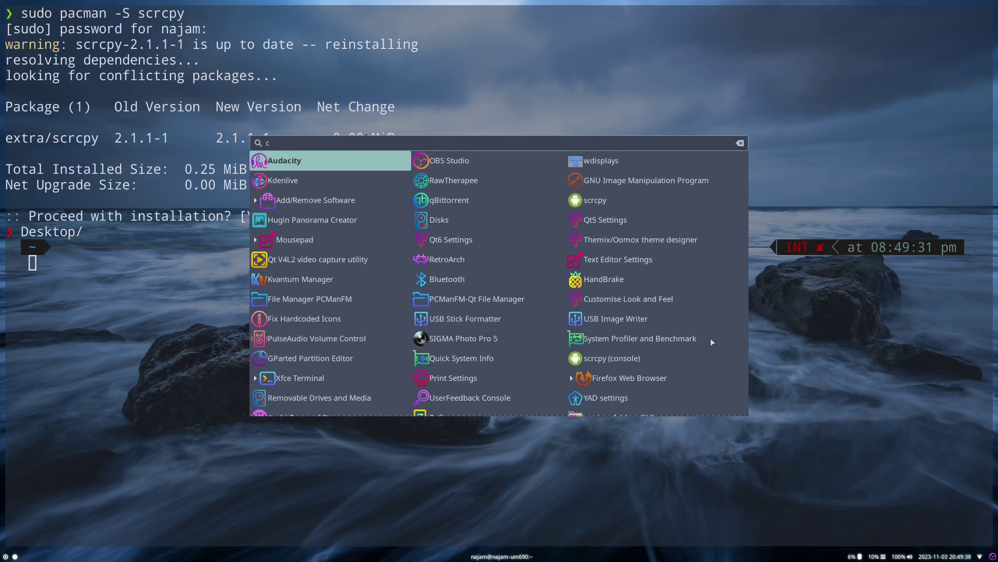
pyautogui.write('s')
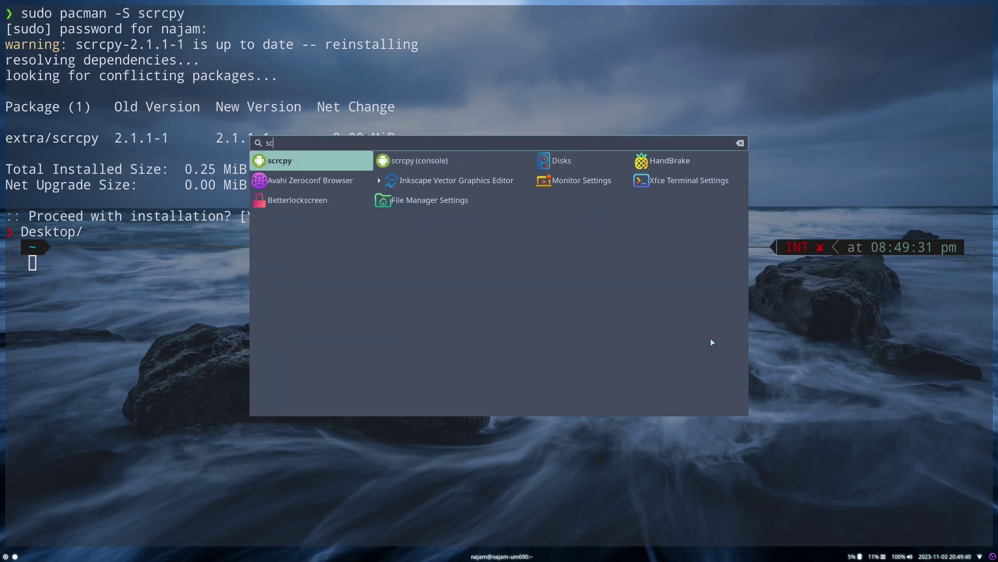
pyautogui.press('Return')
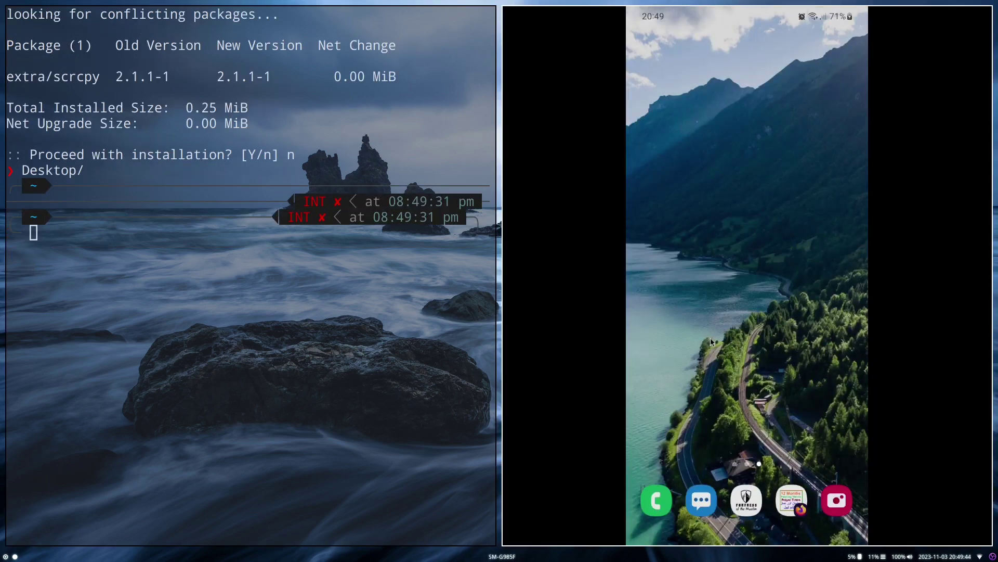
pyautogui.doubleClick(569, 307)
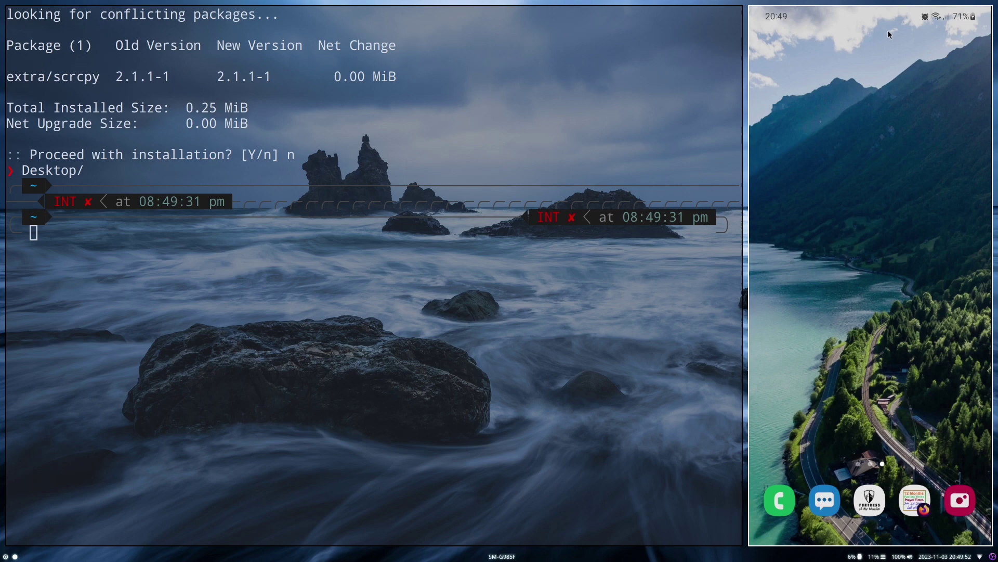
# Open the phone's Settings from its notification shade and go into Developer options.
pyautogui.moveTo(892, 19); pyautogui.dragTo(894, 172)
pyautogui.click(968, 54)
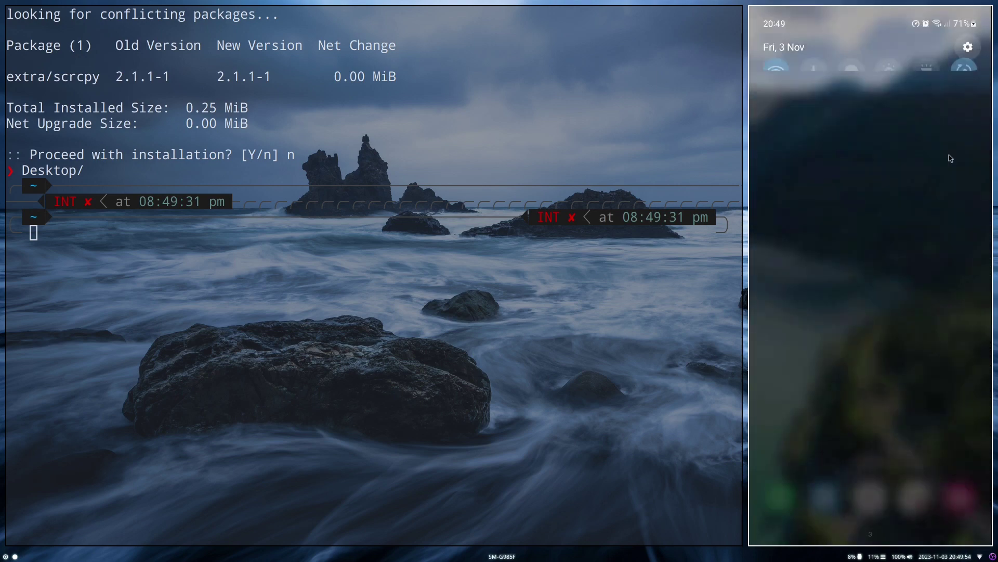
pyautogui.moveTo(857, 442); pyautogui.dragTo(900, 149)
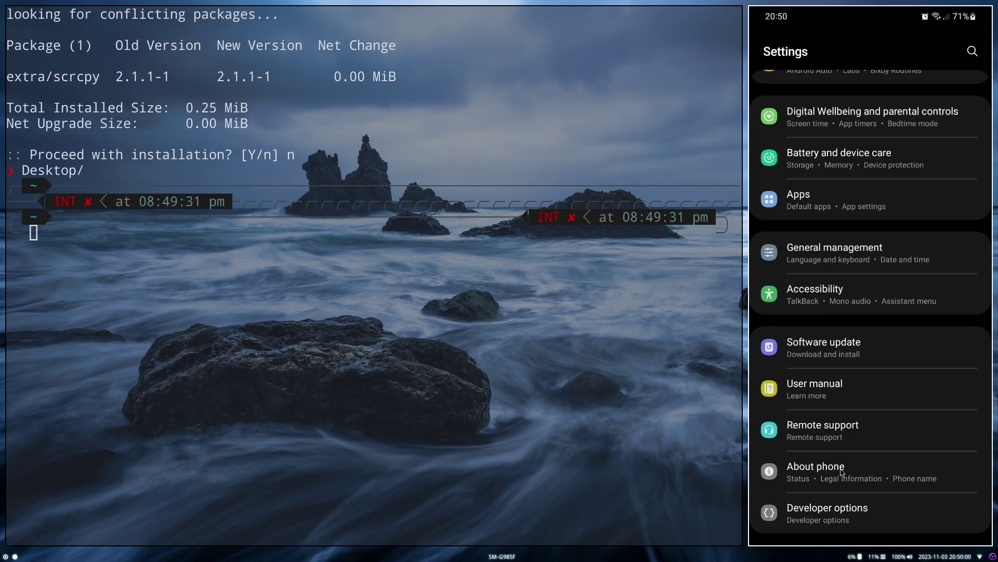
pyautogui.scroll(3, 867, 439)
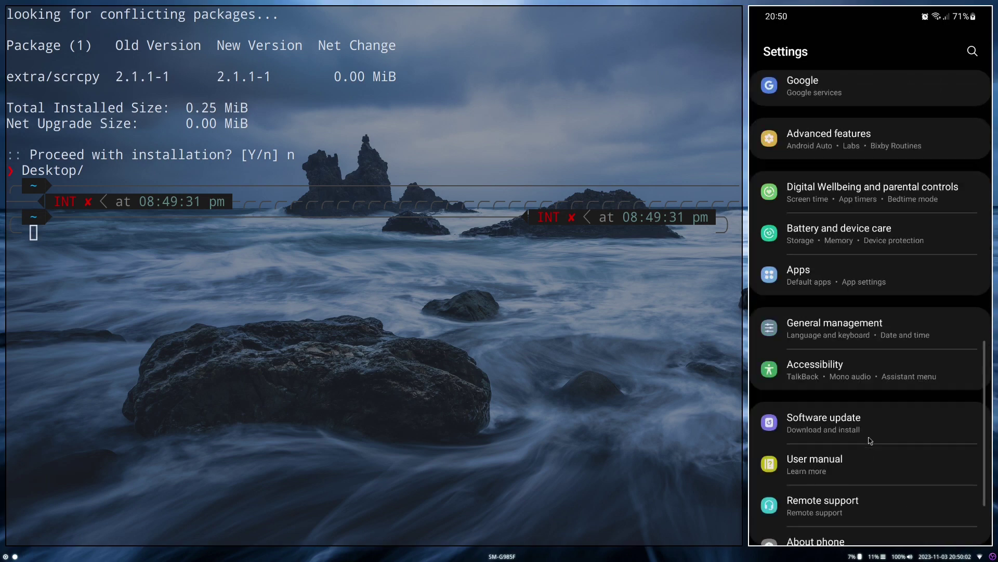
pyautogui.scroll(-3, 857, 453)
pyautogui.scroll(3, 857, 453)
pyautogui.scroll(-3, 857, 452)
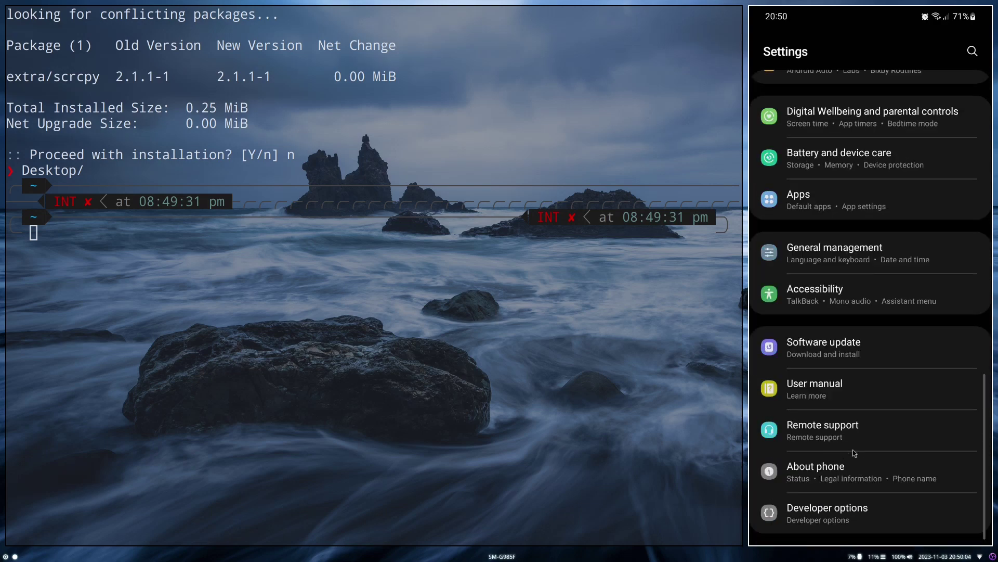
pyautogui.click(815, 514)
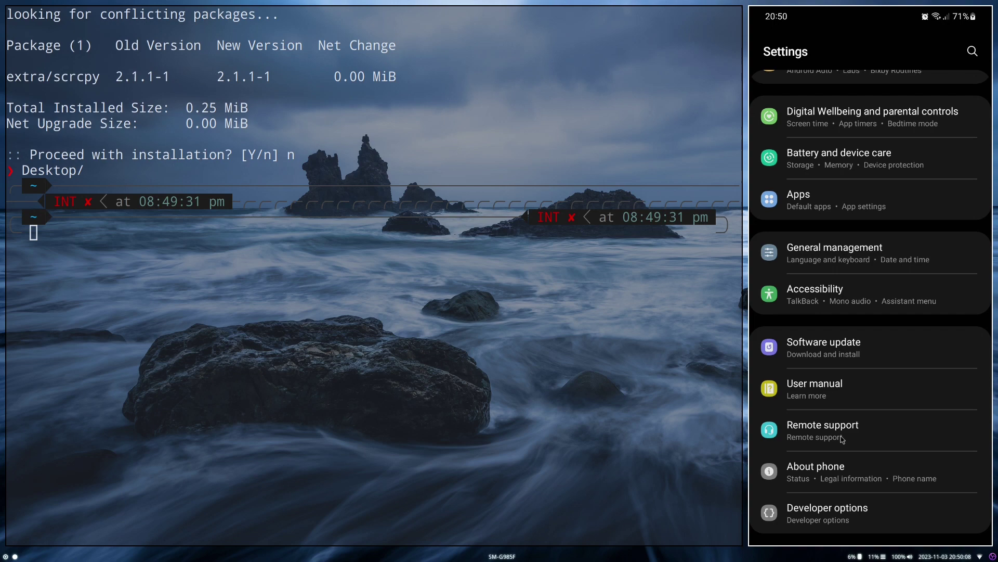
# Examine the USB debugging settings in the phone's Developer options and return to the home screen.
pyautogui.scroll(-3, 844, 315)
pyautogui.scroll(-4, 844, 316)
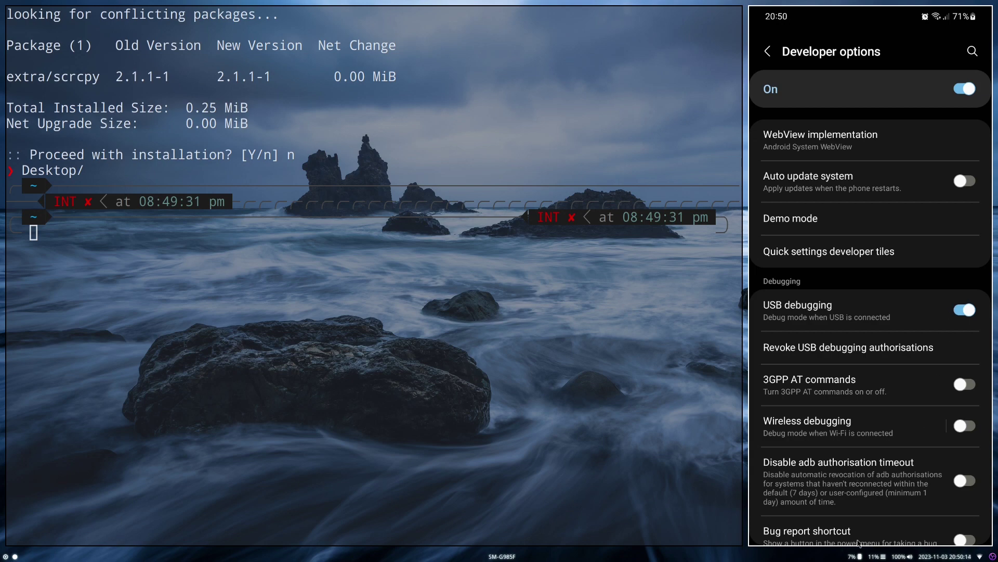
pyautogui.moveTo(862, 544); pyautogui.dragTo(863, 421)
pyautogui.click(966, 448)
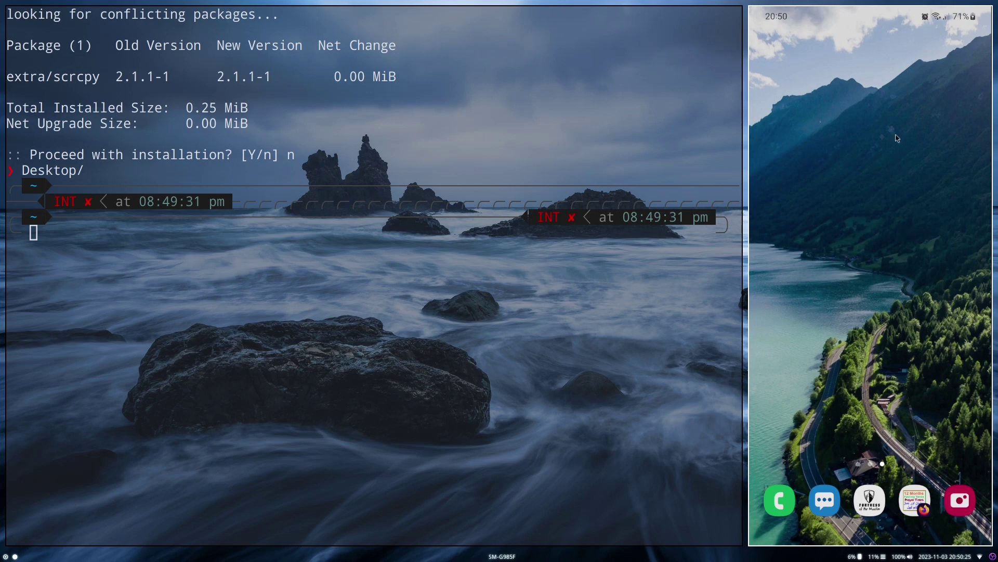
# Open USB settings from the phone's "USB for file transfer" notification, check the USB mode, and return to the home screen.
pyautogui.moveTo(894, 22); pyautogui.dragTo(905, 202)
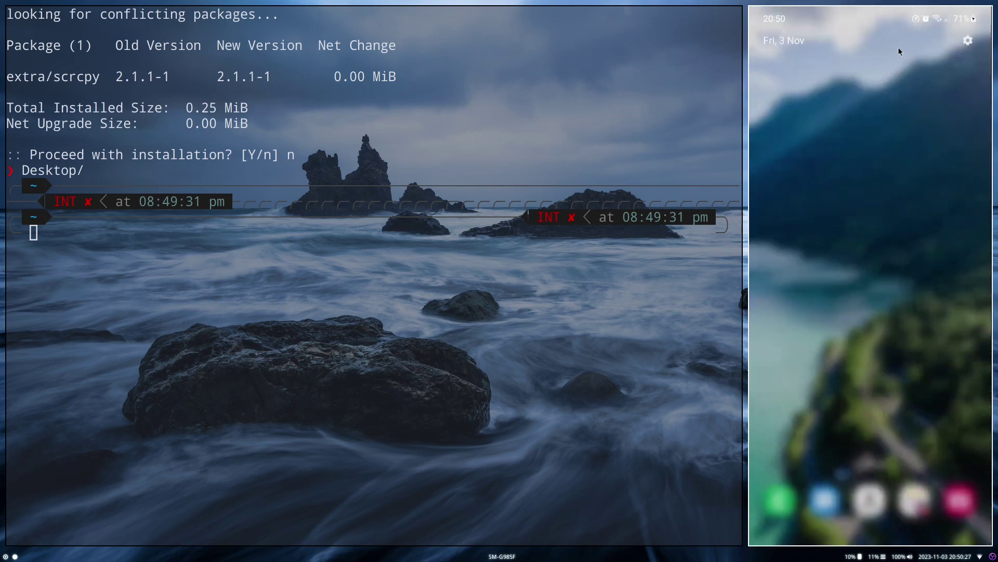
pyautogui.moveTo(900, 49); pyautogui.dragTo(879, 270)
pyautogui.moveTo(874, 307); pyautogui.dragTo(869, 259)
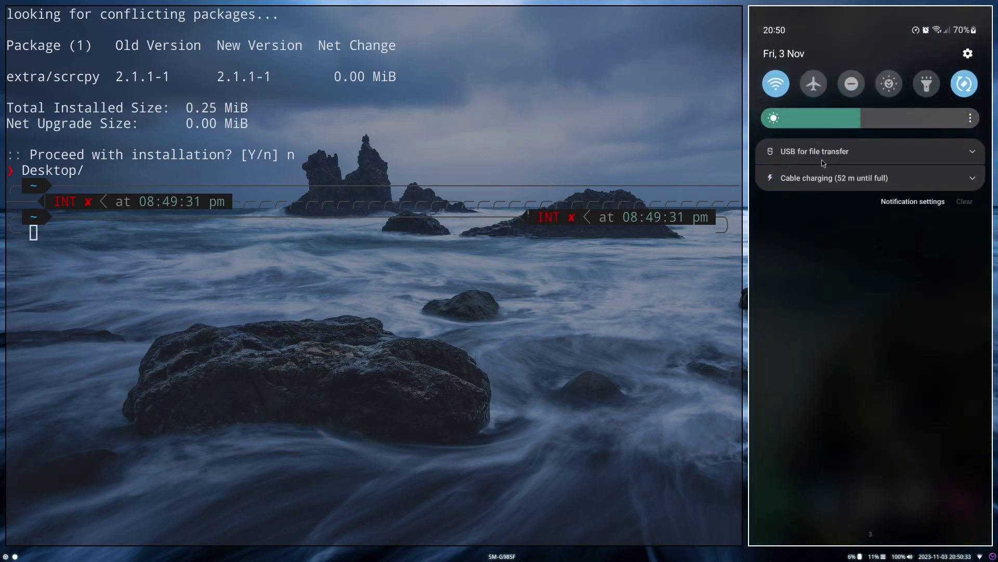
pyautogui.click(973, 154)
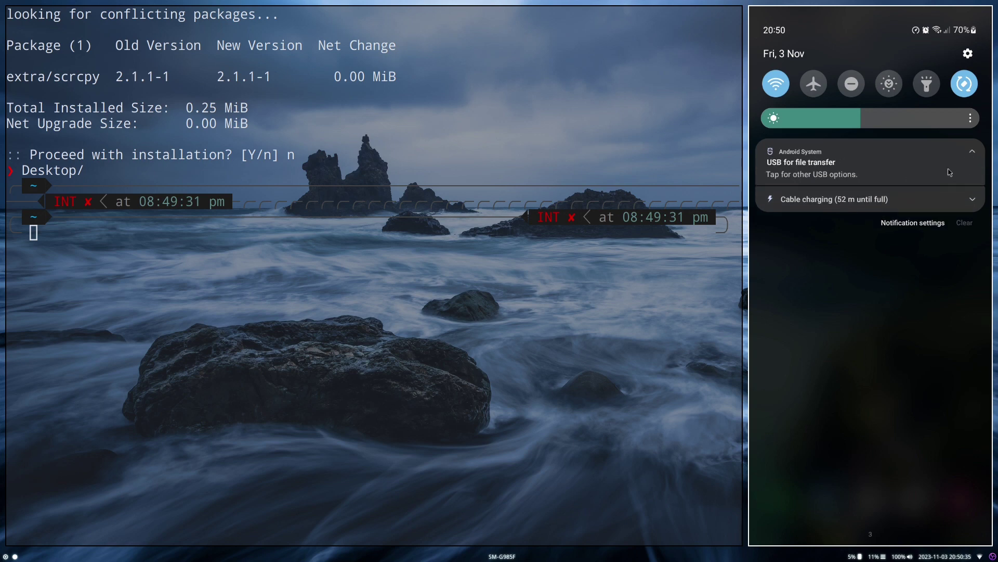
pyautogui.click(809, 170)
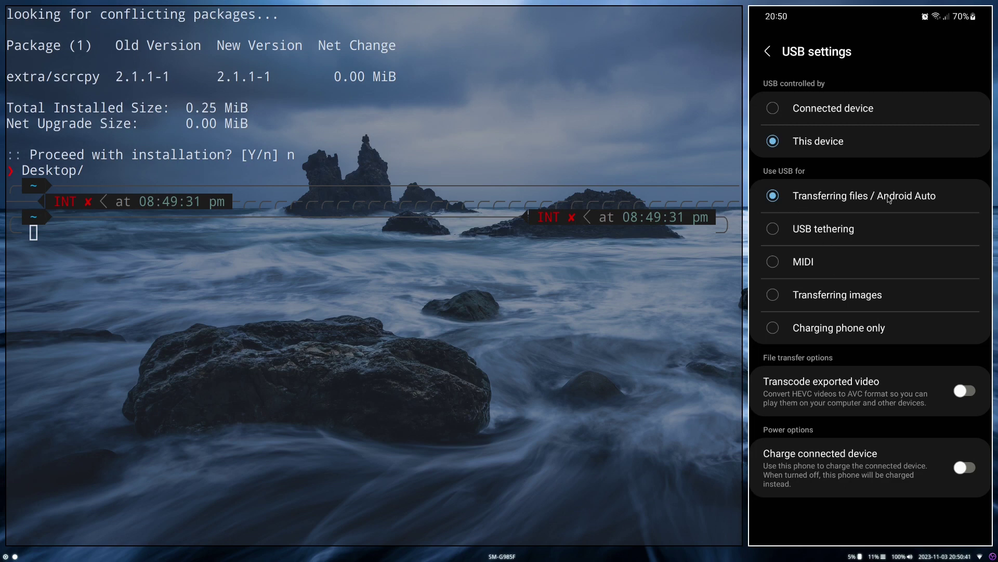
pyautogui.moveTo(878, 541); pyautogui.dragTo(873, 272)
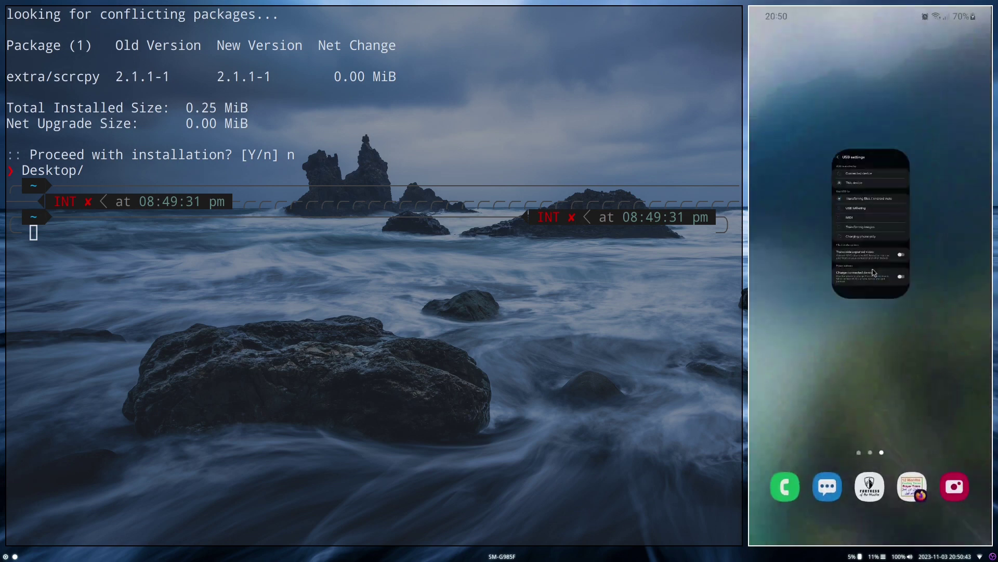
pyautogui.moveTo(894, 334); pyautogui.dragTo(880, 316)
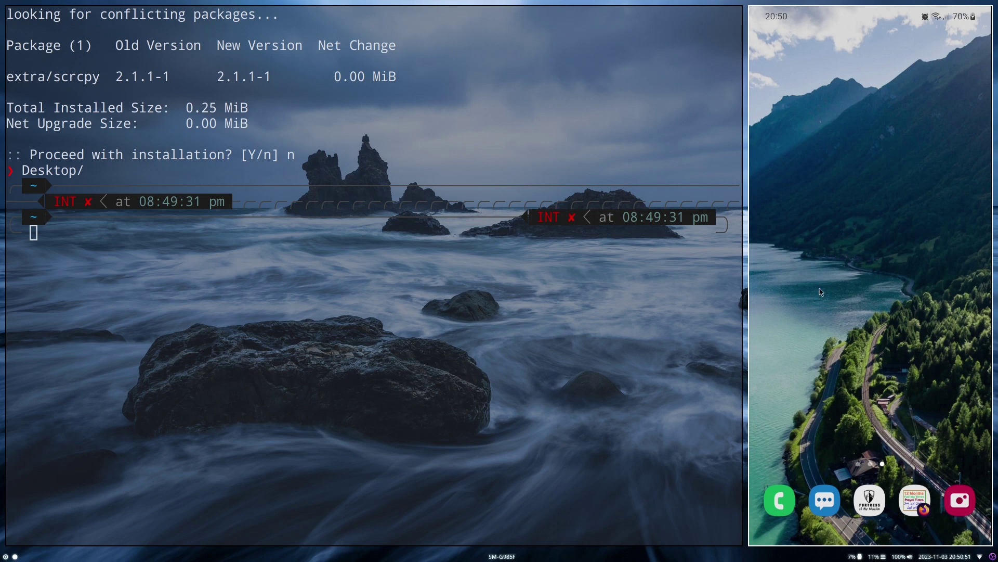
# Close the phone mirror and run scrcpy --video-codec=h265 --video-bit-rate=20M --no-audio --turn-screen-off in the terminal.
pyautogui.press('super+q')
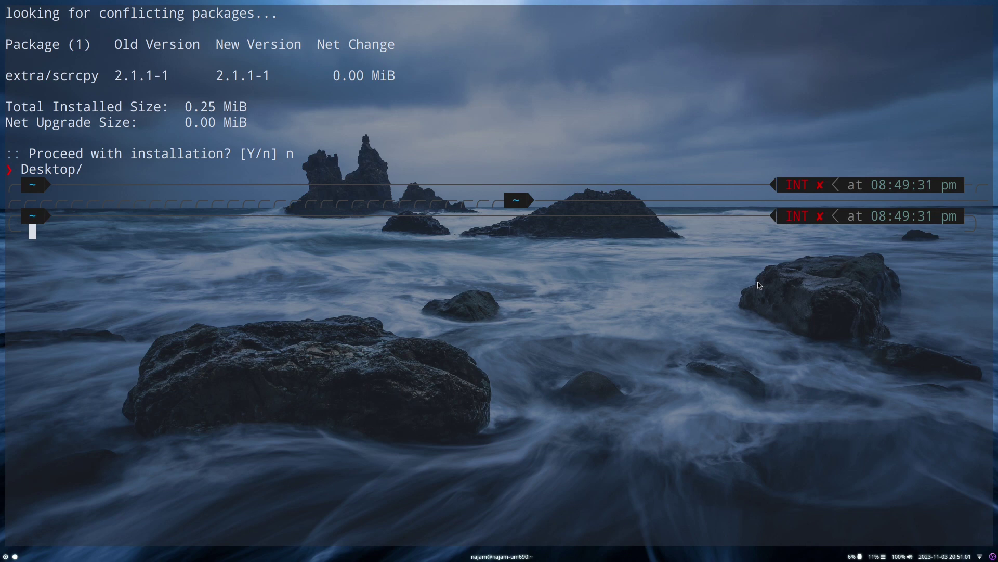
pyautogui.write('sc')
pyautogui.press('Right')
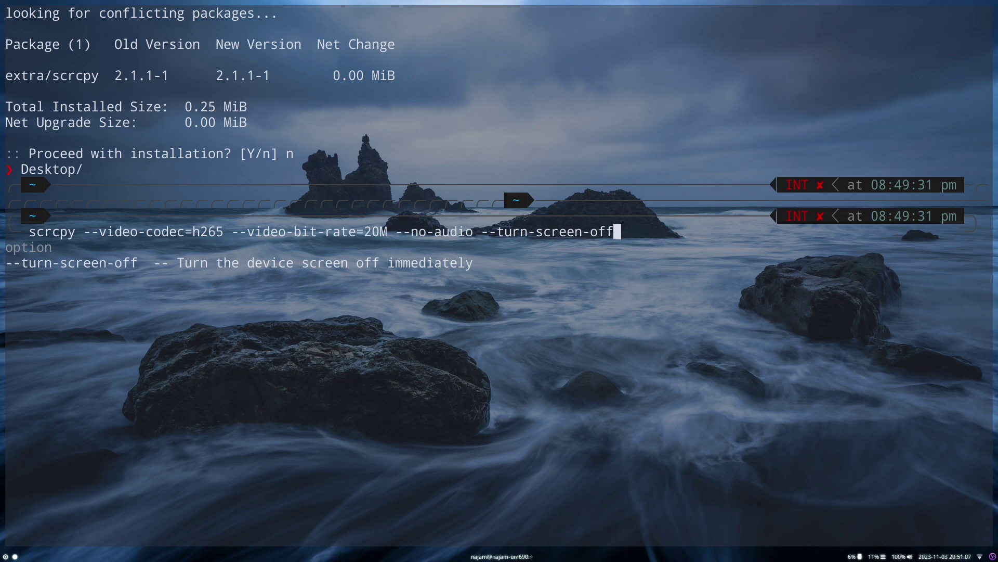
pyautogui.moveTo(85, 234); pyautogui.dragTo(387, 233)
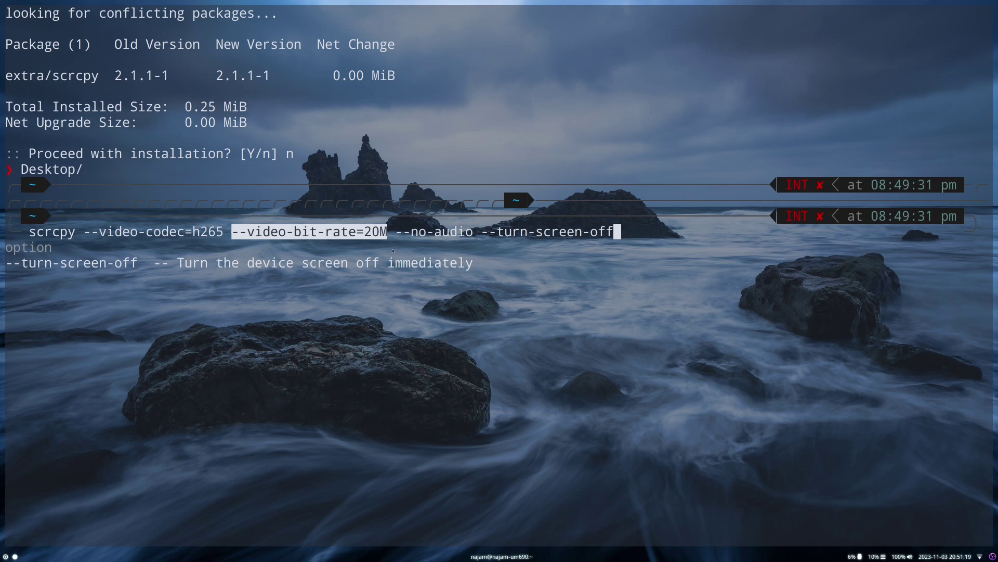
pyautogui.moveTo(396, 234); pyautogui.dragTo(473, 234)
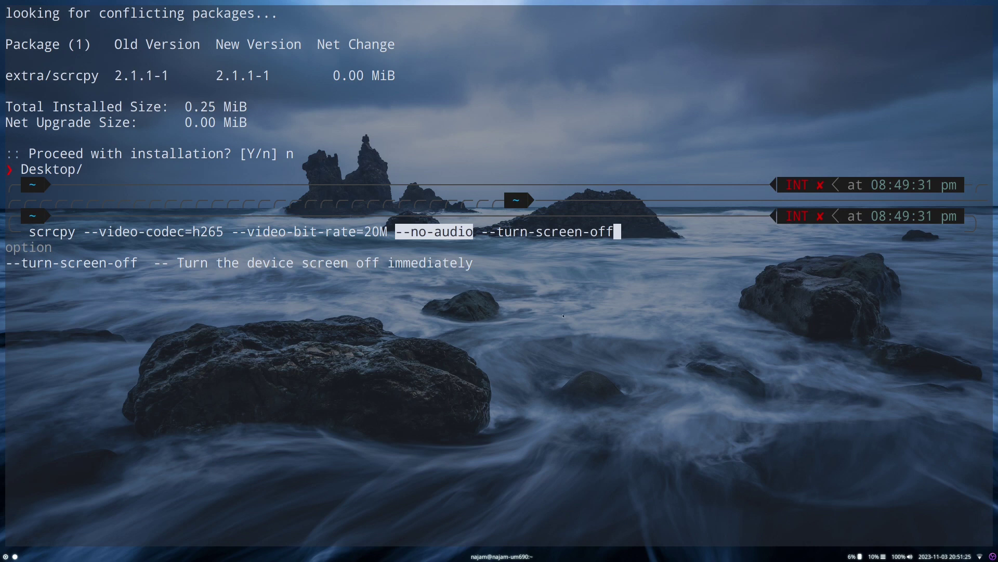
pyautogui.moveTo(483, 236); pyautogui.dragTo(614, 235)
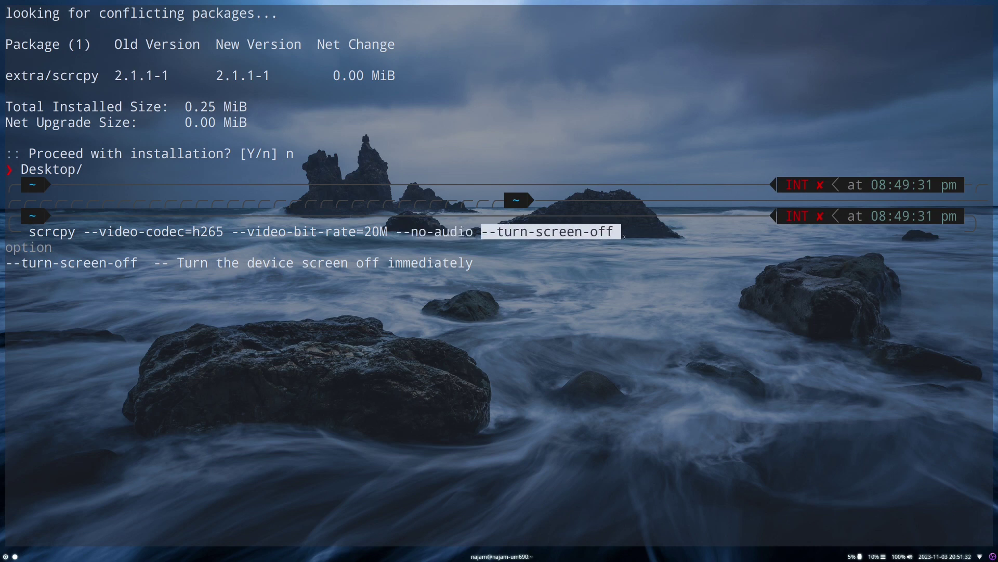
pyautogui.press('BackSpace')
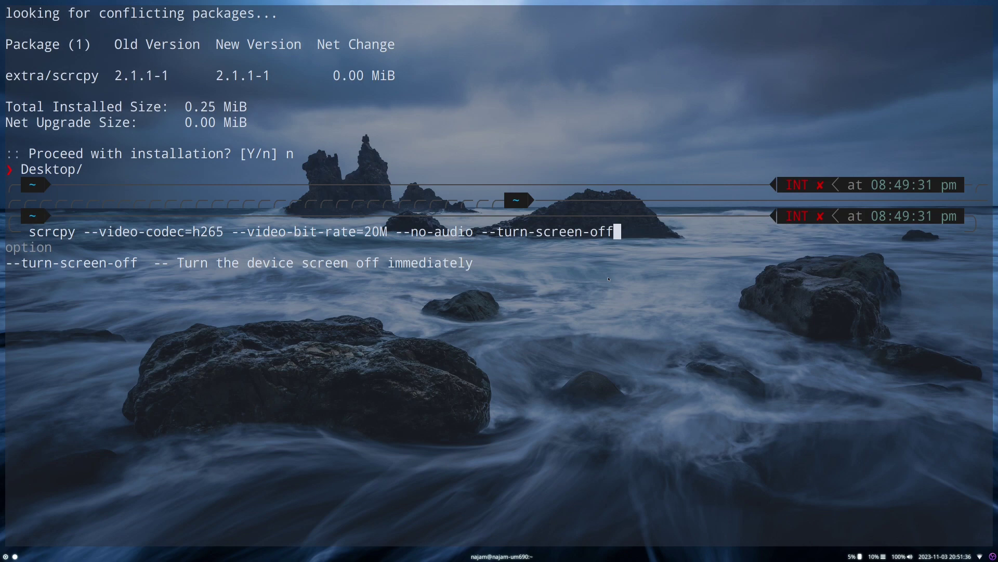
pyautogui.press('Return')
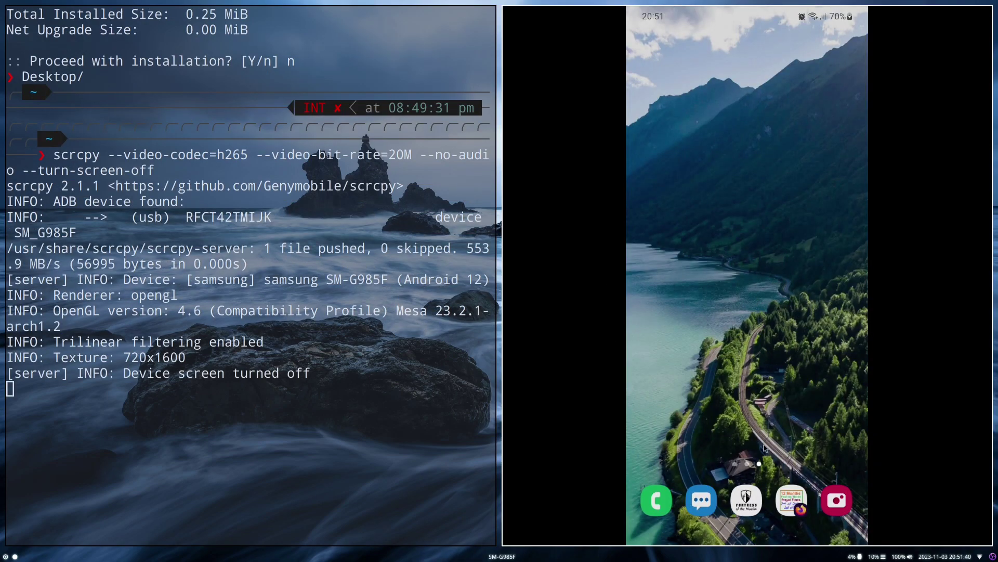
pyautogui.moveTo(766, 449); pyautogui.dragTo(759, 427)
pyautogui.moveTo(768, 358); pyautogui.dragTo(779, 334)
pyautogui.scroll(2, 780, 333)
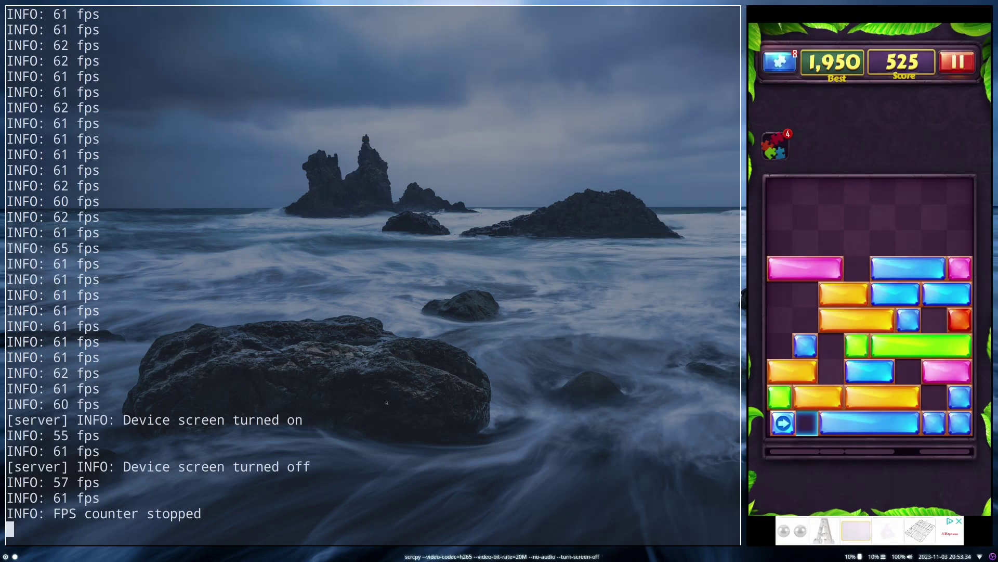
# Open and collapse the mirrored phone's notification panel, and expand its full quick settings.
pyautogui.click(862, 349)
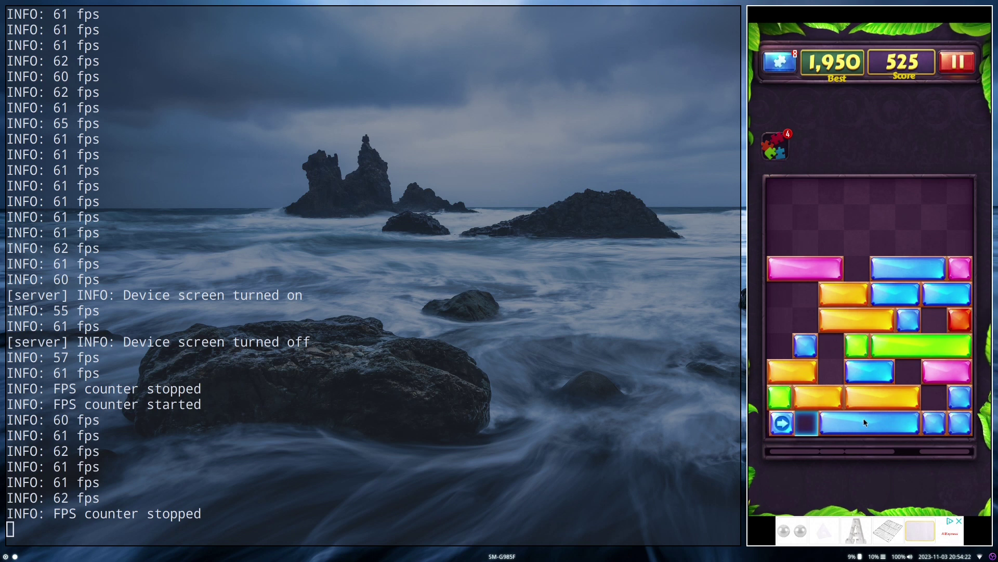
pyautogui.hotkey('alt', 'n')
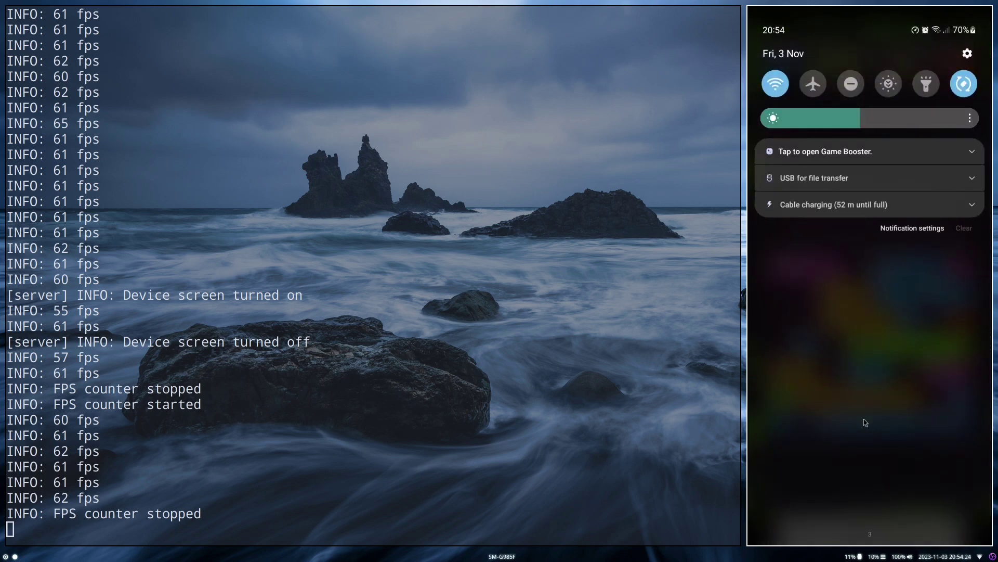
pyautogui.moveTo(864, 419); pyautogui.dragTo(866, 264)
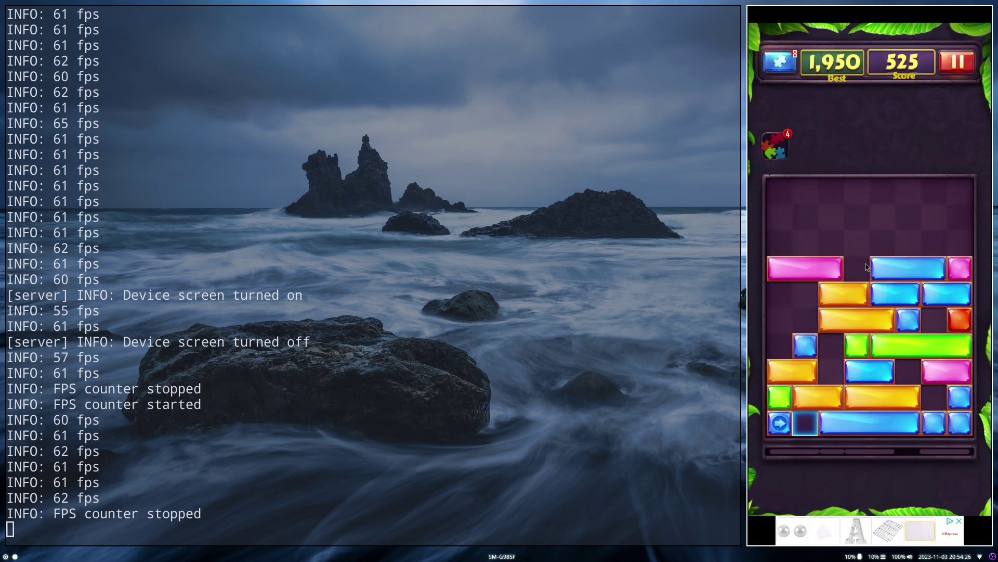
pyautogui.hotkey('alt', 'n')
pyautogui.hotkey('alt', 'n')
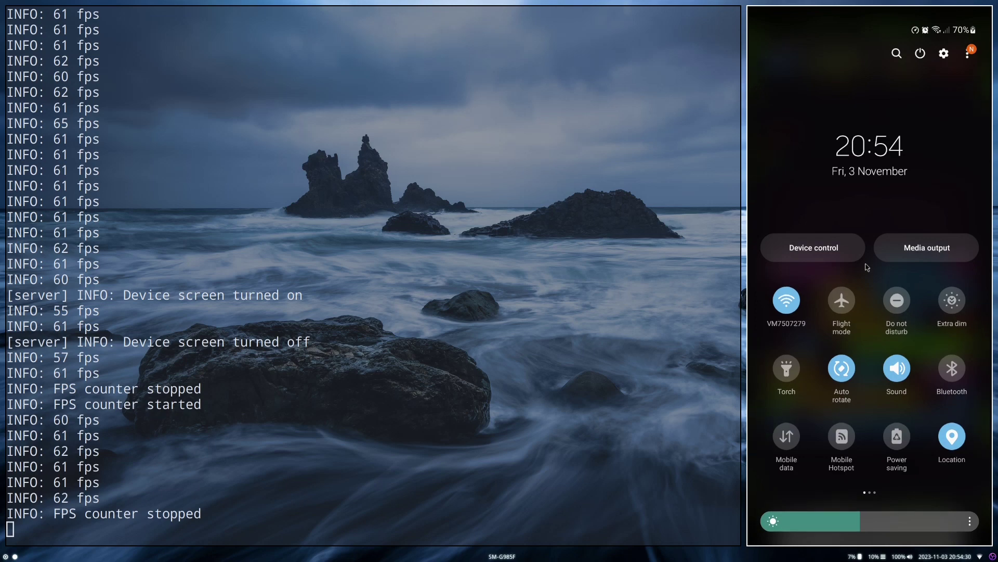
# Collapse the phone's quick settings and notification panel, and switch to Developer options from the recent apps.
pyautogui.moveTo(878, 413); pyautogui.dragTo(864, 165)
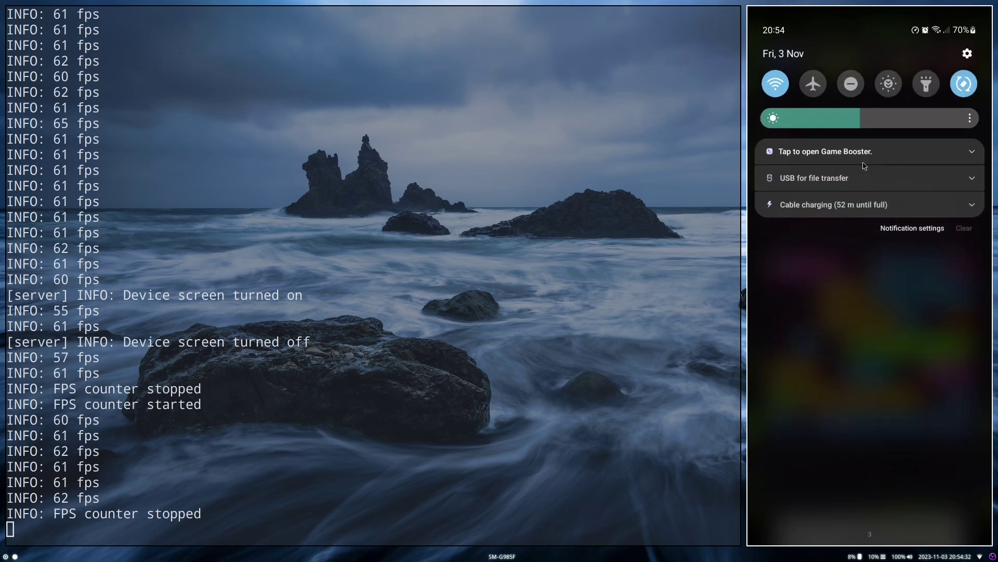
pyautogui.moveTo(870, 398); pyautogui.dragTo(853, 183)
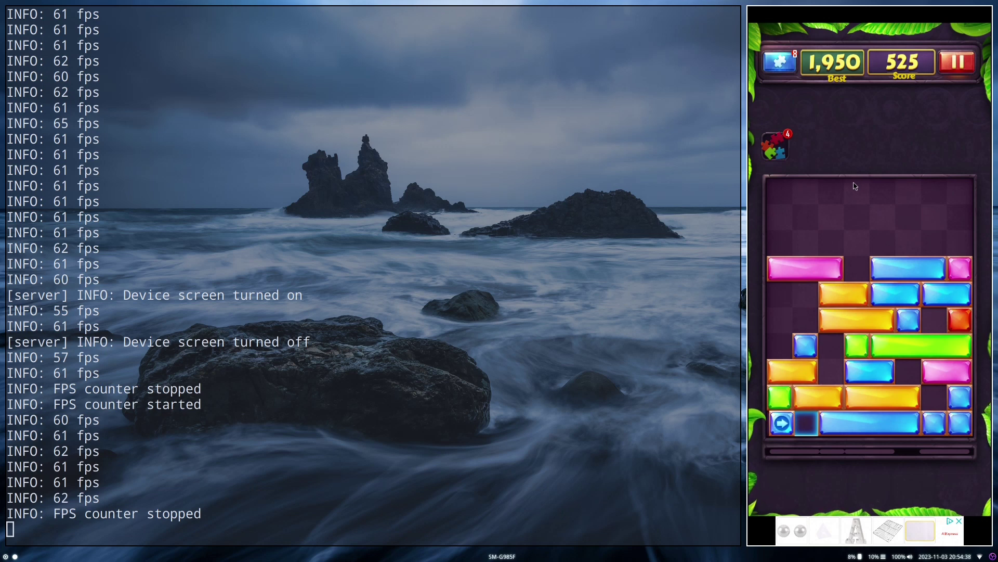
pyautogui.hotkey('alt', 's')
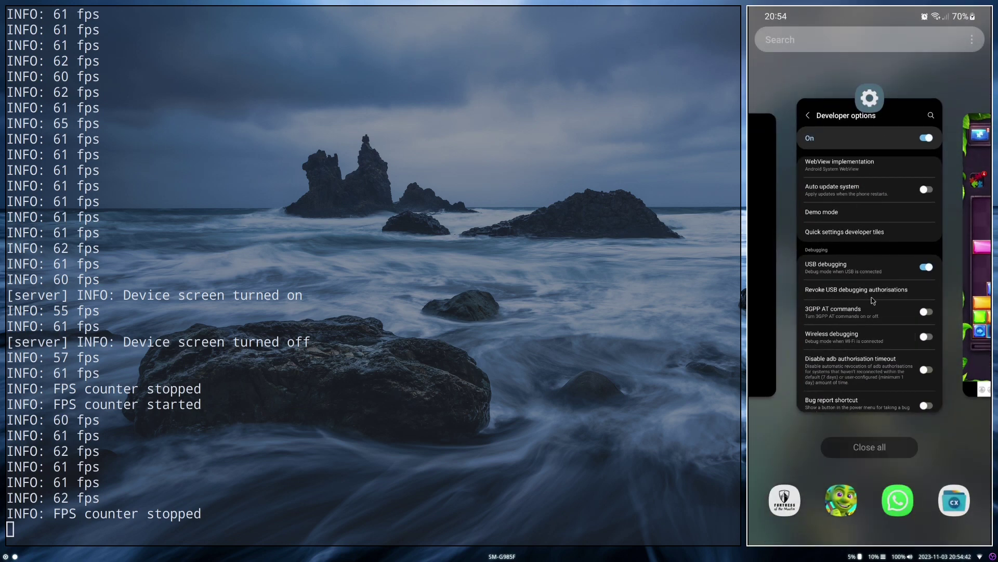
pyautogui.click(873, 301)
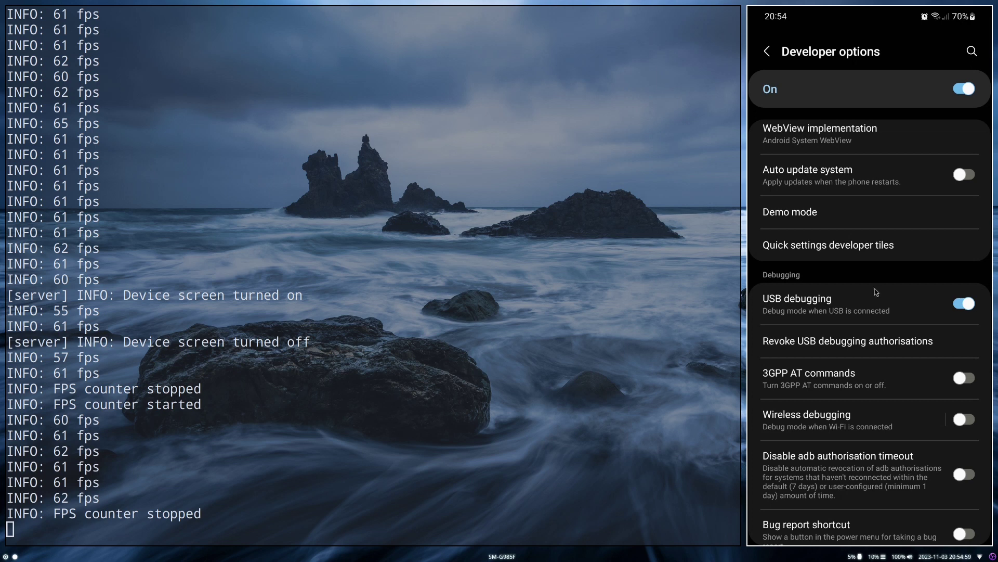
# Return to the phone's home screen and reopen Developer options from the recent apps.
pyautogui.hotkey('alt', 'h')
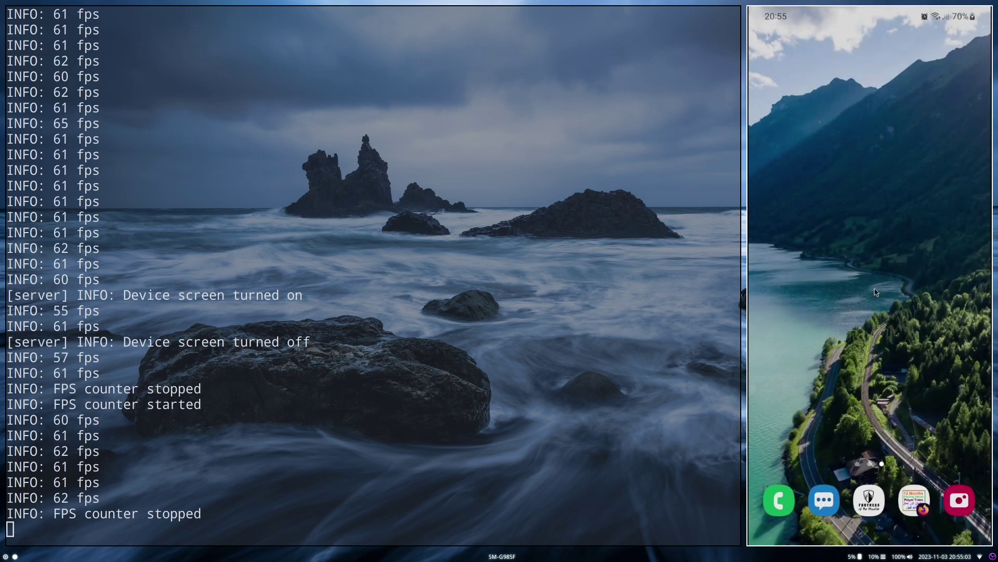
pyautogui.hotkey('alt', 's')
pyautogui.click(876, 290)
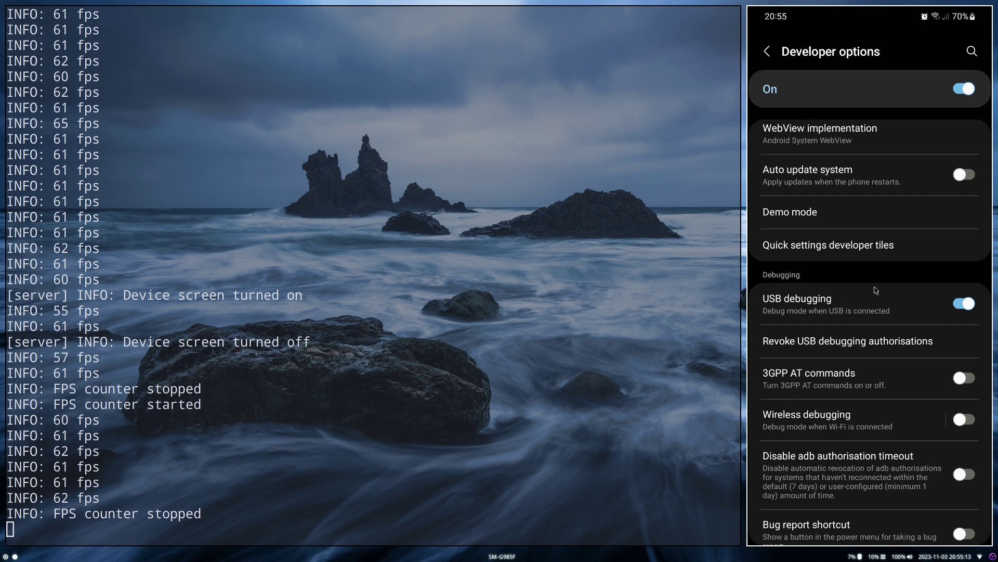
# Raise the phone's media volume by three steps with the scrcpy shortcut, and lower it by three steps.
pyautogui.hotkey('alt', 'Up')
pyautogui.hotkey('alt', 'Up')
pyautogui.hotkey('alt', 'Up')
pyautogui.hotkey('alt', 'Up')
pyautogui.hotkey('alt', 'Up')
pyautogui.hotkey('alt', 'Up')
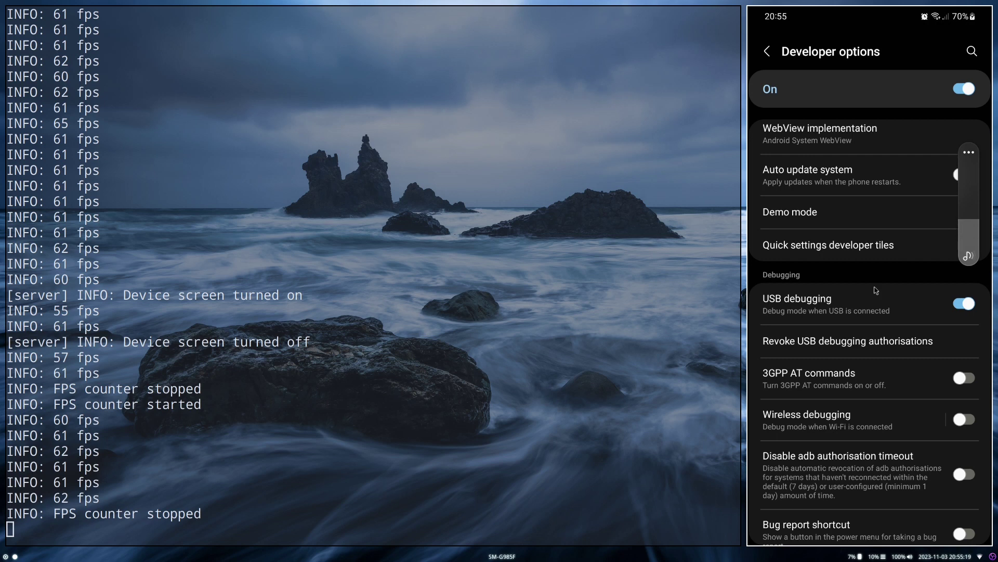
pyautogui.hotkey('alt', 'Down')
pyautogui.hotkey('alt', 'Down')
pyautogui.hotkey('alt', 'Down')
pyautogui.hotkey('alt', 'Down')
pyautogui.hotkey('alt', 'Down')
pyautogui.hotkey('alt', 'Down')
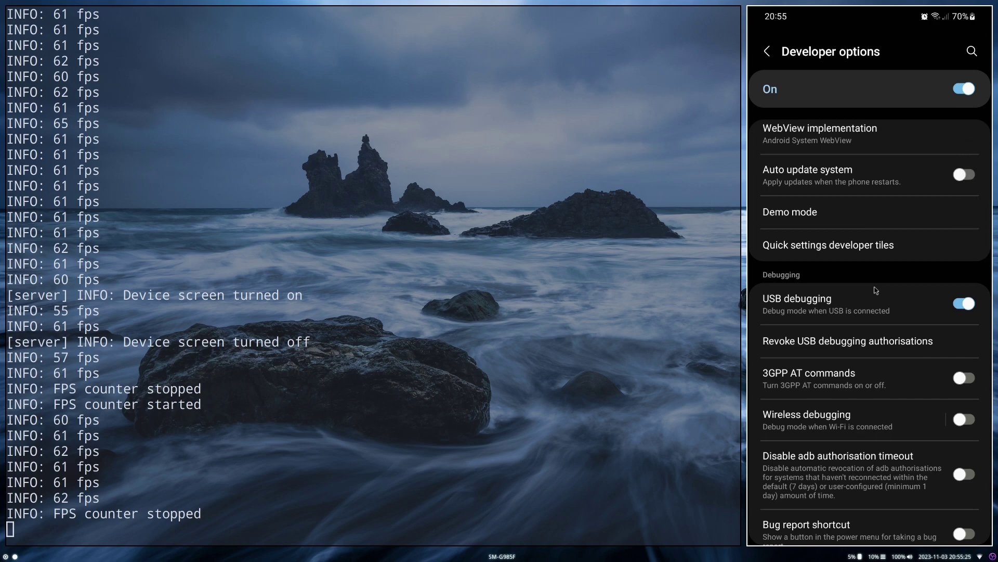
# Rotate the mirrored display left, and turn it right through the other orientations back to upright portrait.
pyautogui.hotkey('alt', 'Left')
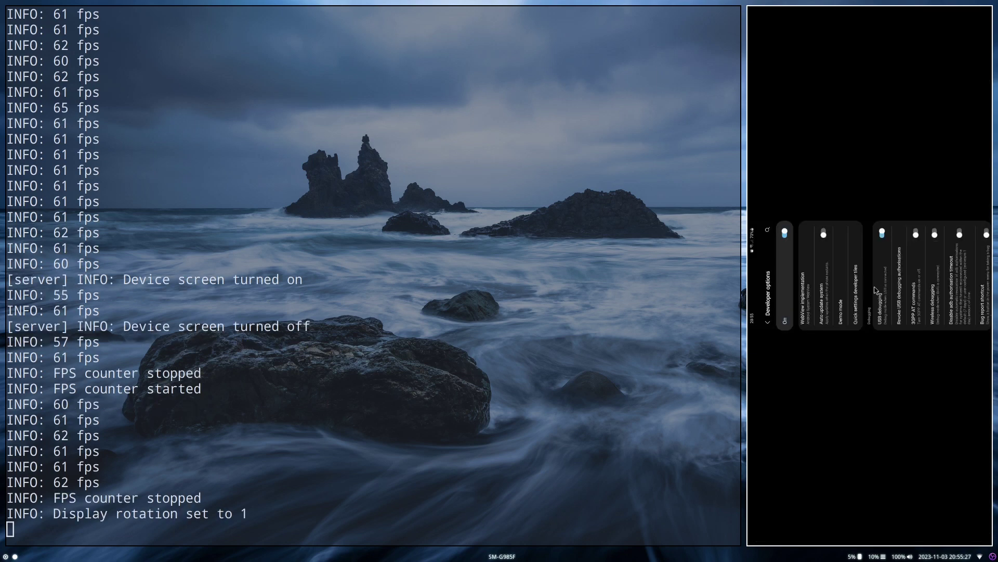
pyautogui.hotkey('alt', 'Right')
pyautogui.hotkey('alt', 'Right')
pyautogui.hotkey('alt', 'Right')
pyautogui.hotkey('alt', 'Right')
pyautogui.hotkey('alt', 'Right')
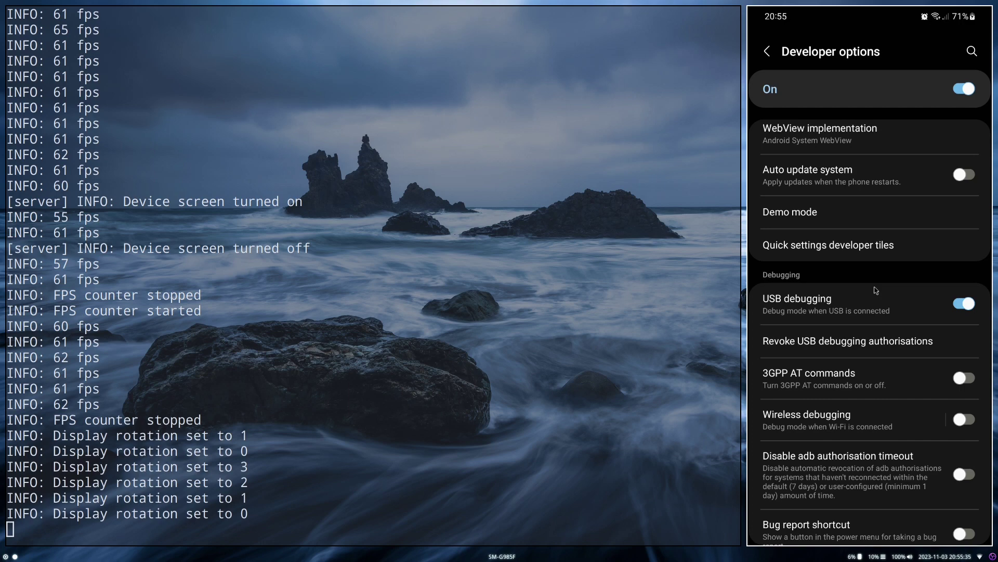
# Browse the phone's Developer options list from the debugging section up to the Memory entry.
pyautogui.scroll(-3, 877, 290)
pyautogui.scroll(2, 877, 290)
pyautogui.scroll(-2, 877, 291)
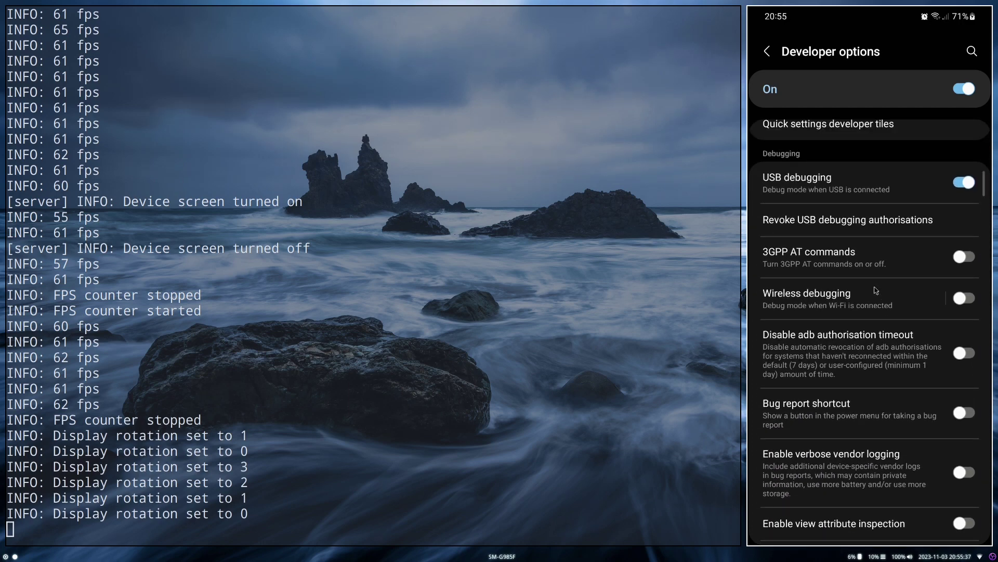
pyautogui.scroll(6, 876, 290)
pyautogui.scroll(1, 877, 291)
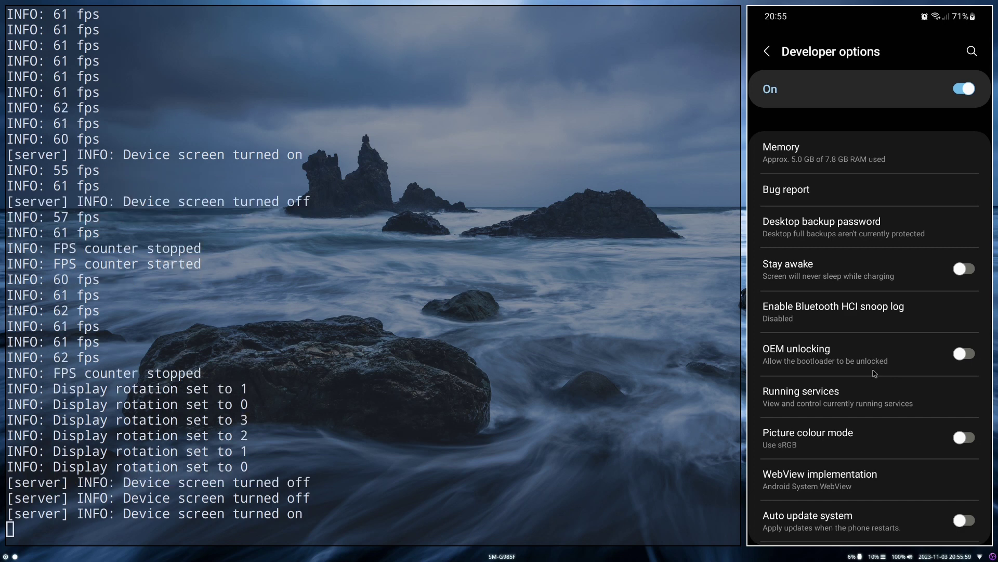
pyautogui.scroll(-2, 875, 373)
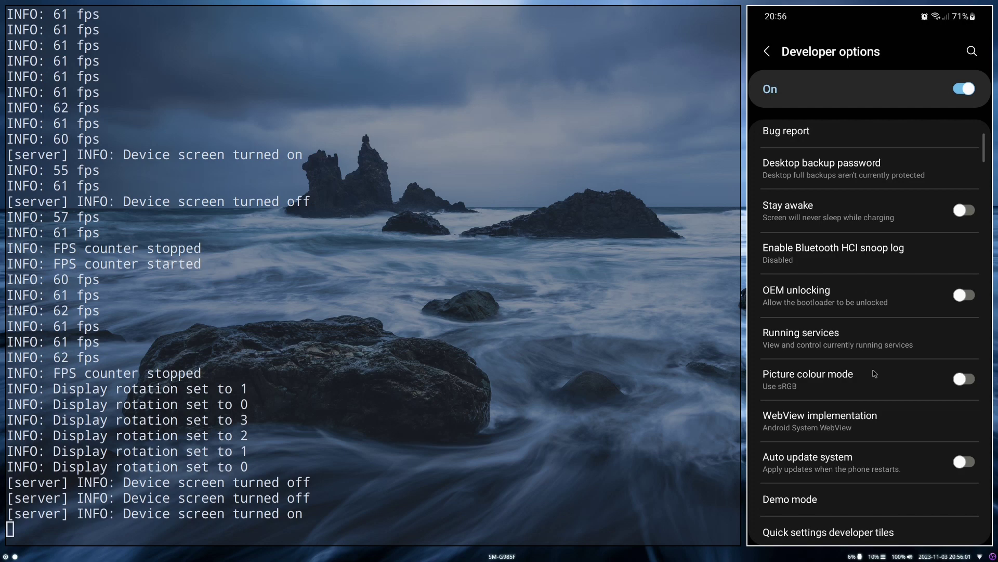
pyautogui.scroll(2, 875, 374)
pyautogui.scroll(-3, 876, 374)
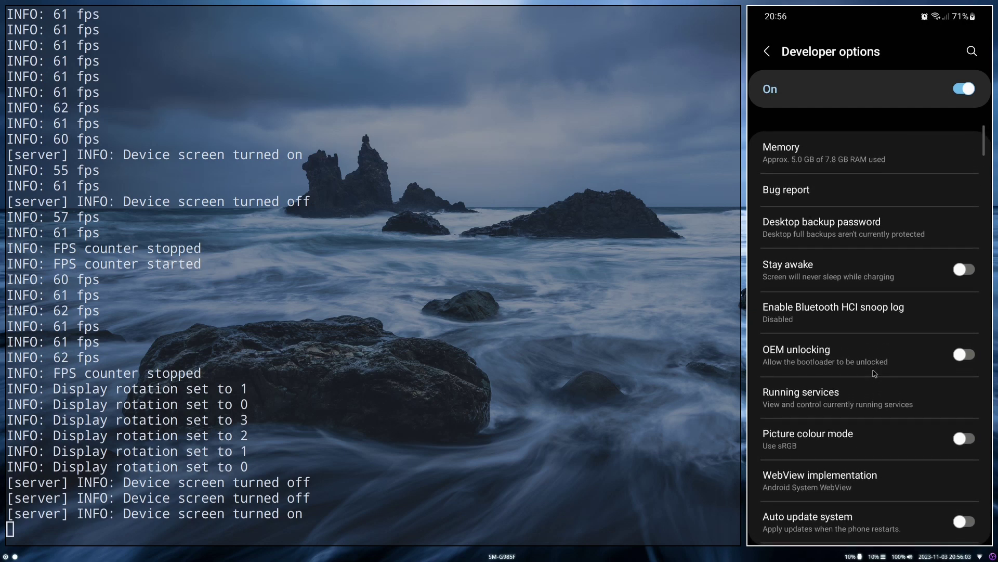
pyautogui.scroll(3, 875, 373)
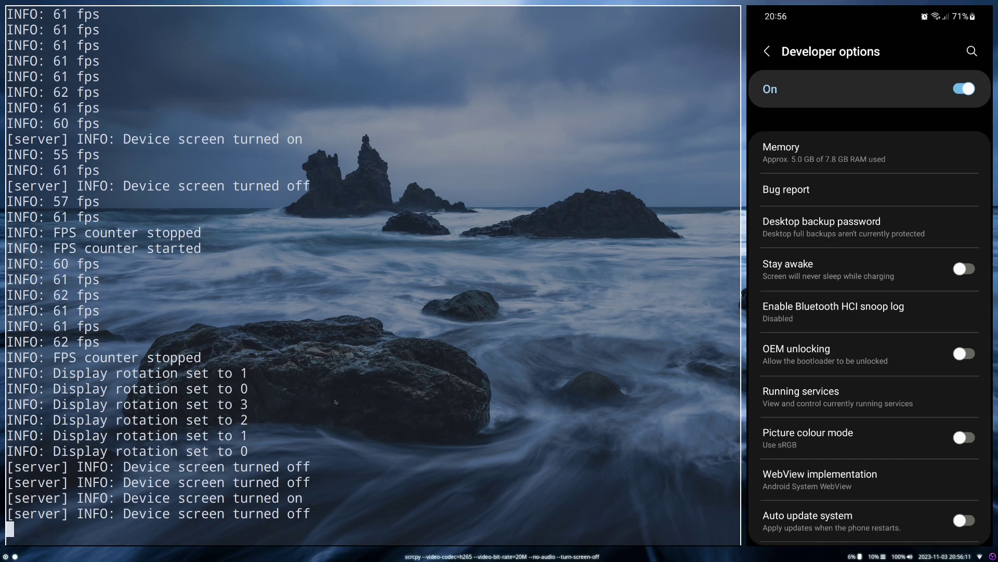
# Open a second terminal with the scrcpy shortcut help, and test switching the phone's screen off and waking it from the mirror.
pyautogui.press('super+Return')
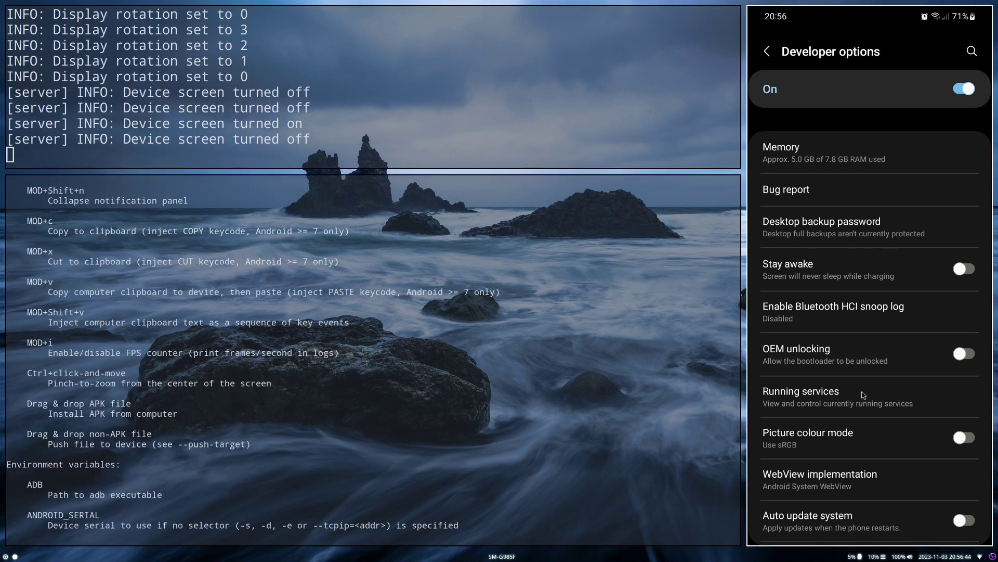
pyautogui.hotkey('alt', 'o')
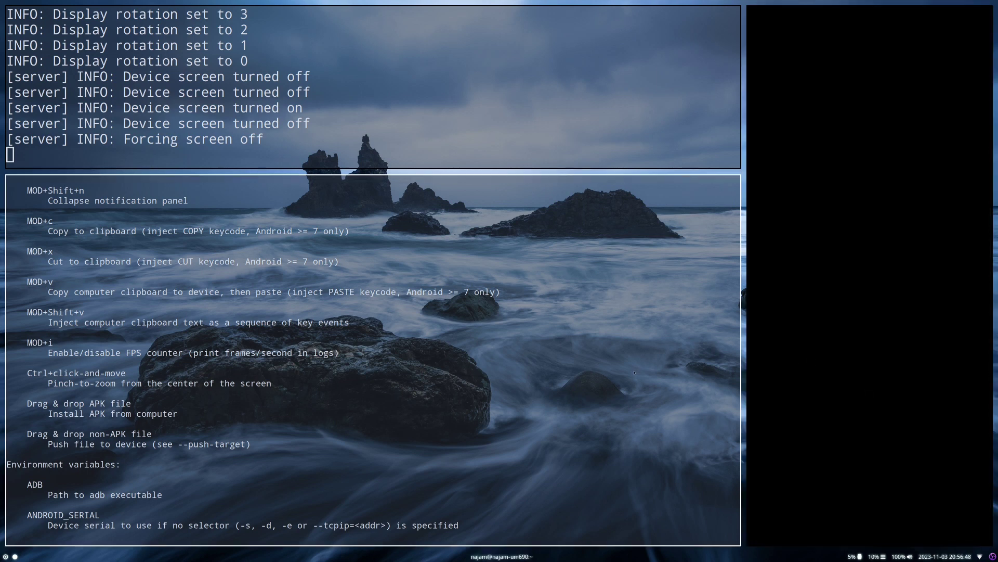
pyautogui.rightClick(816, 344)
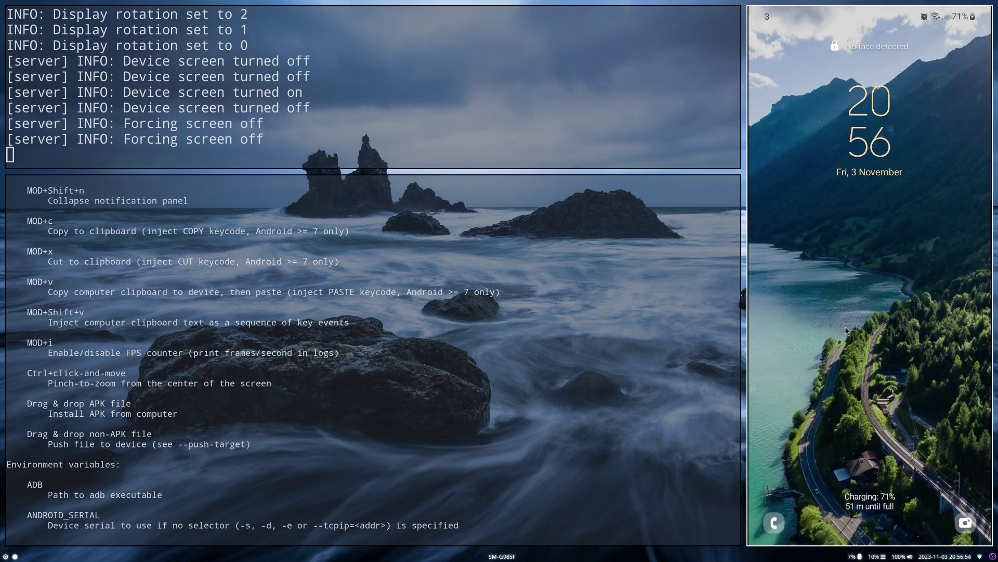
pyautogui.hotkey('alt', 'p')
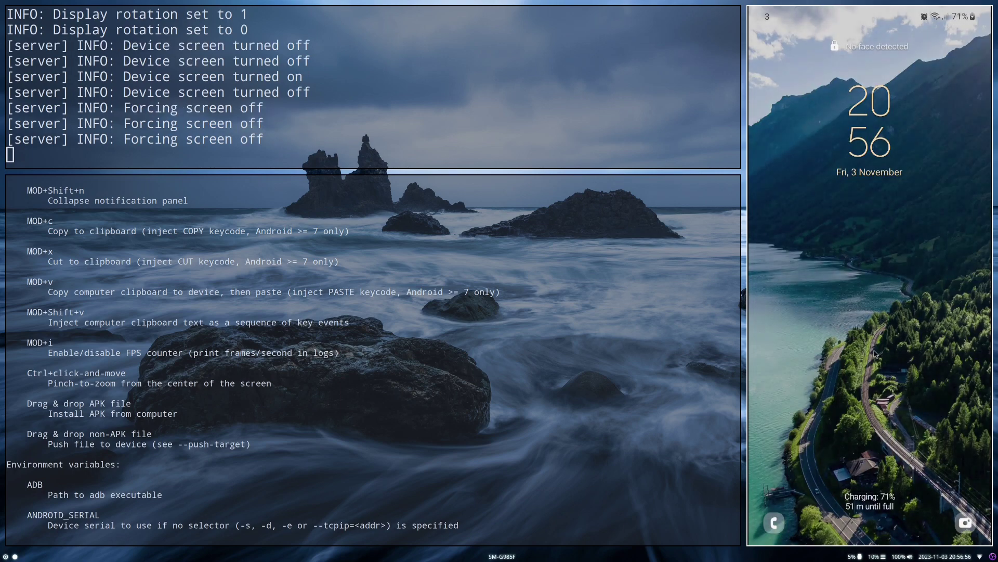
pyautogui.rightClick(874, 351)
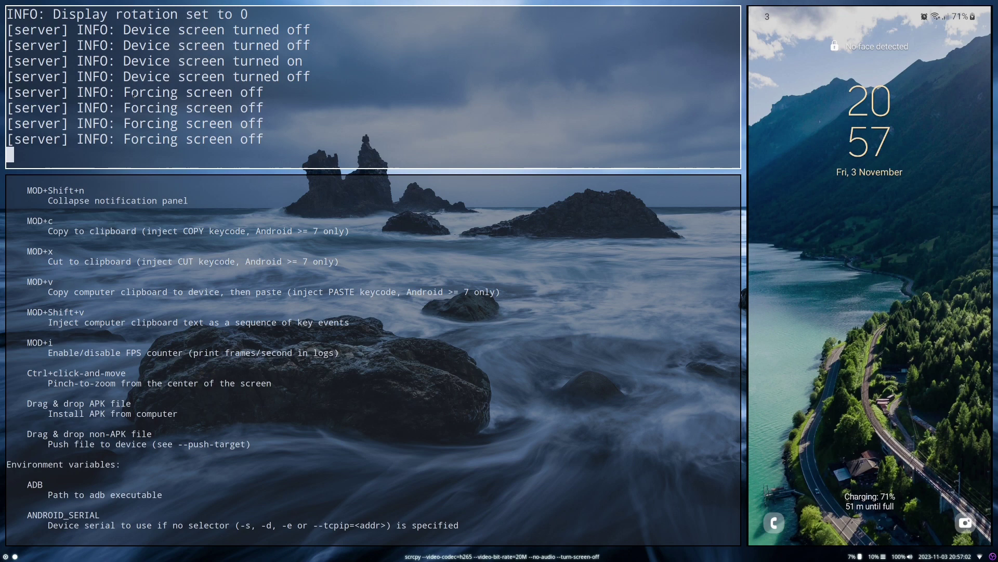
# Highlight the "Forcing screen off" log lines and the clipboard and FPS counter shortcuts in the scrcpy help.
pyautogui.moveTo(133, 95); pyautogui.dragTo(232, 139)
pyautogui.click(234, 140)
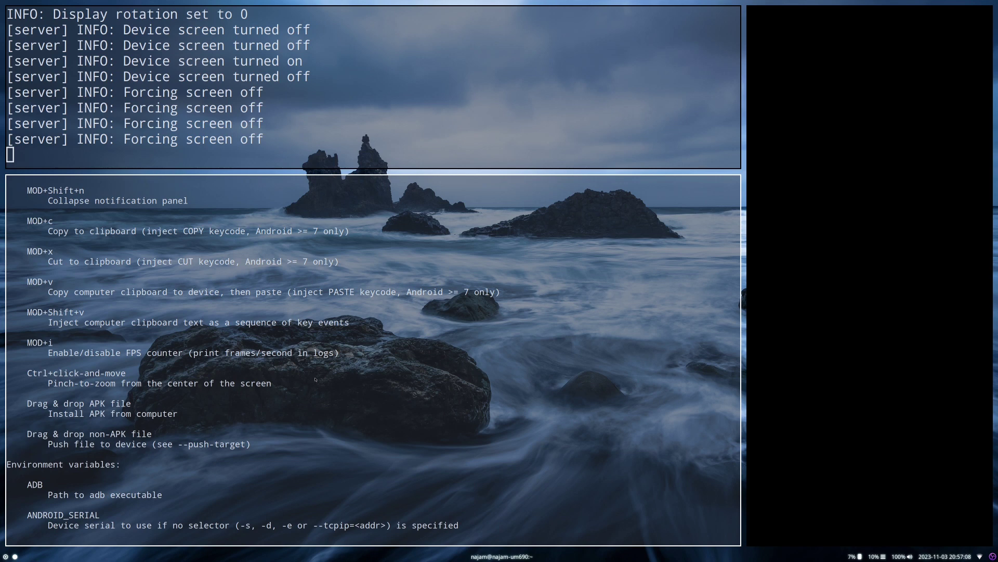
pyautogui.moveTo(356, 361); pyautogui.dragTo(64, 231)
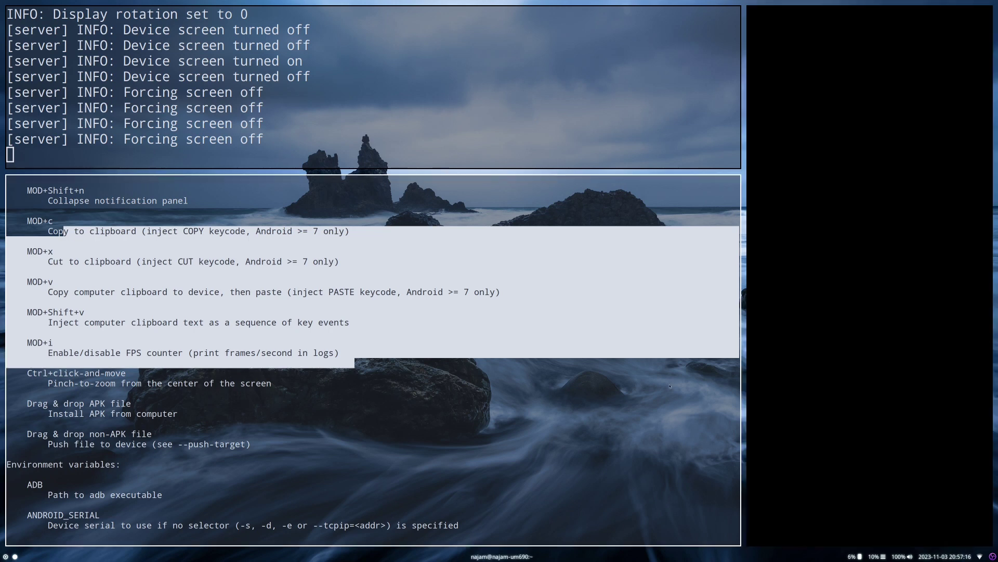
# Wake the phone and open the Downloads folder in Cx File Explorer.
pyautogui.rightClick(831, 338)
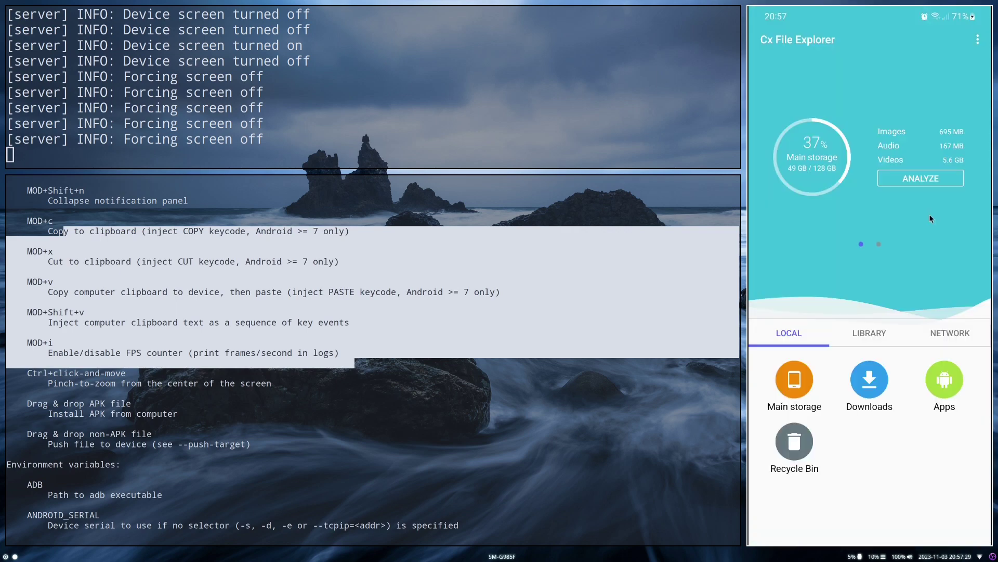
pyautogui.press('Down')
pyautogui.press('Right')
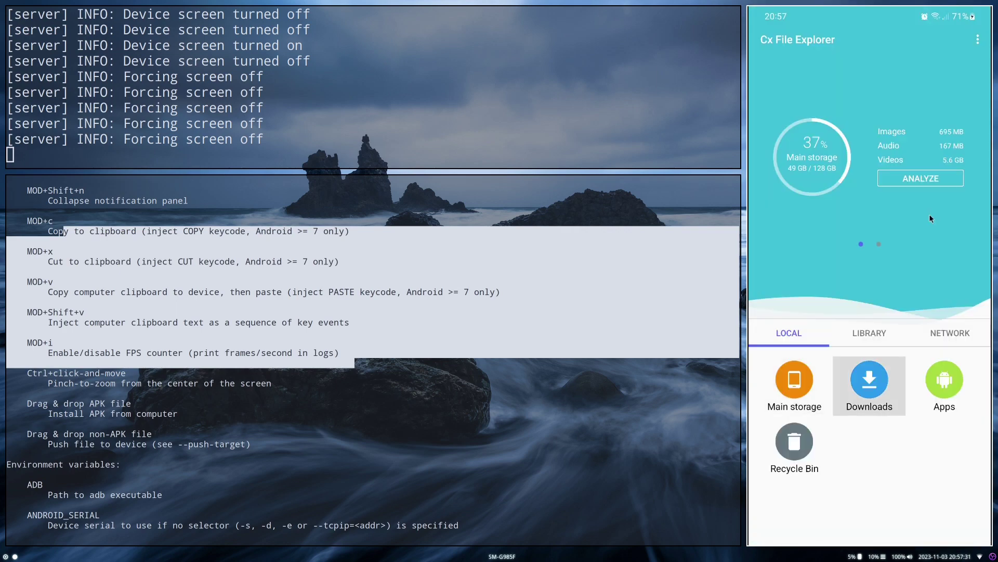
pyautogui.press('Return')
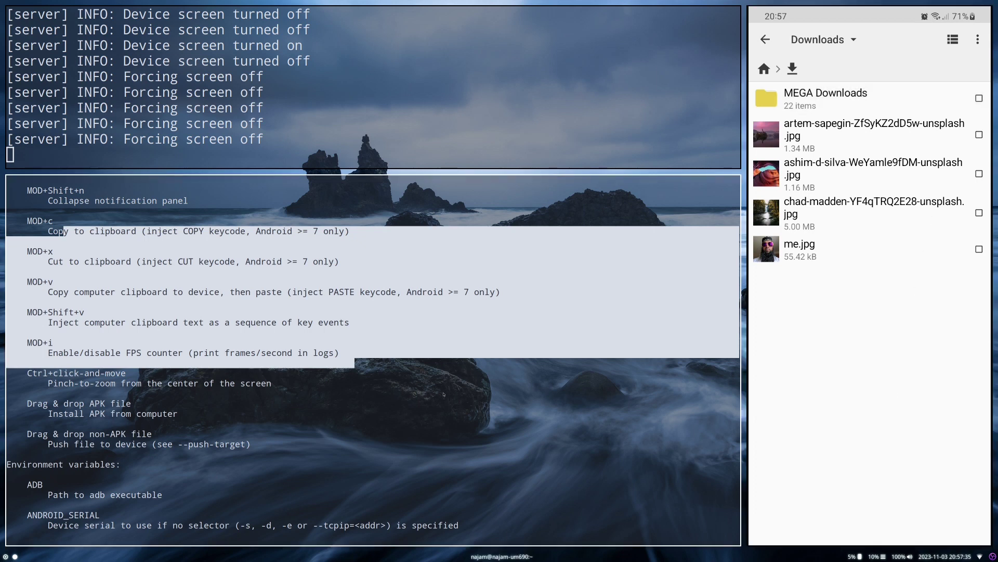
# Open the computer's Downloads folder in Thunar and transfer the photo ending in KhhOAsE5M6Y-unsplash.jpg to the mirrored phone.
pyautogui.press('super+e')
pyautogui.click(58, 496)
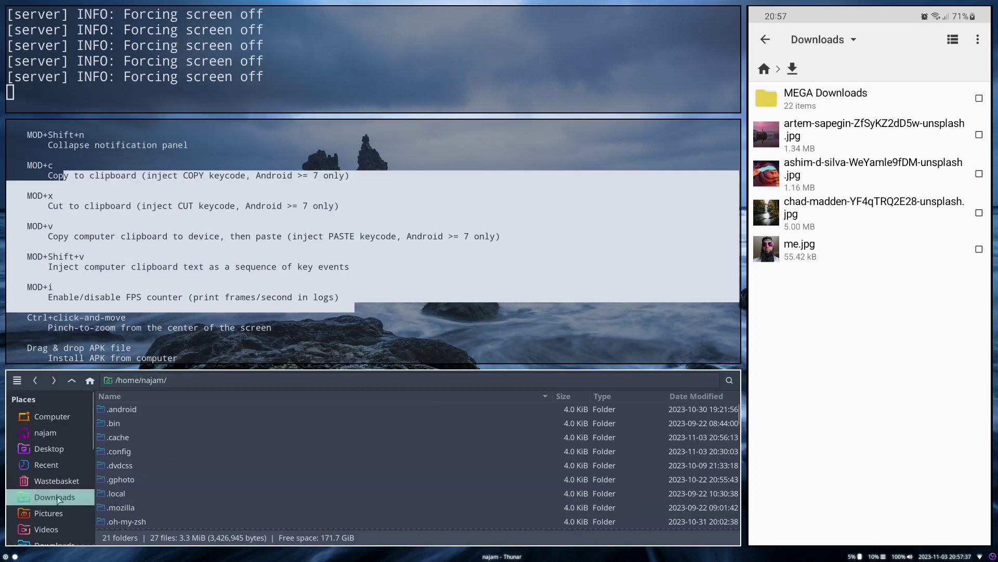
pyautogui.click(57, 498)
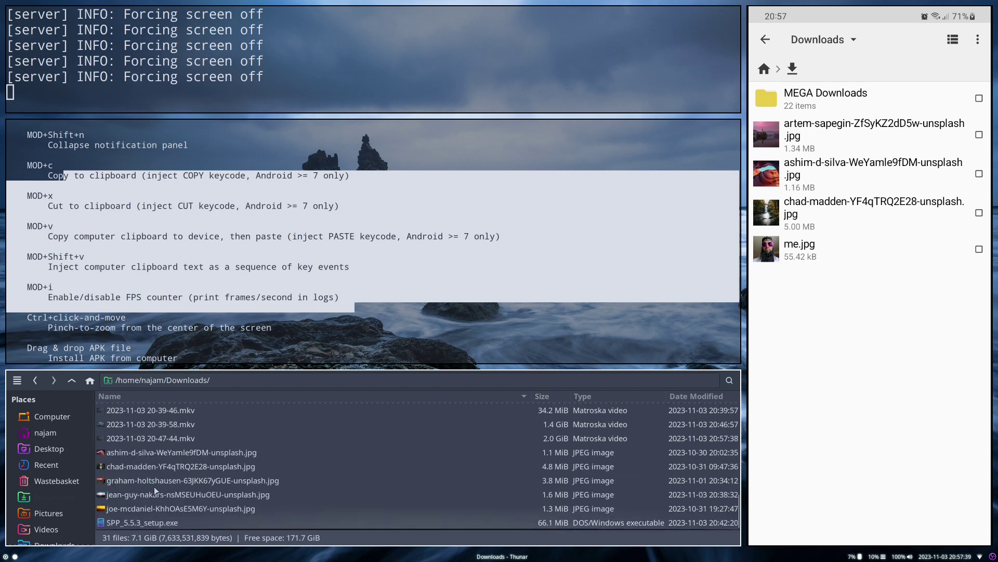
pyautogui.click(163, 509)
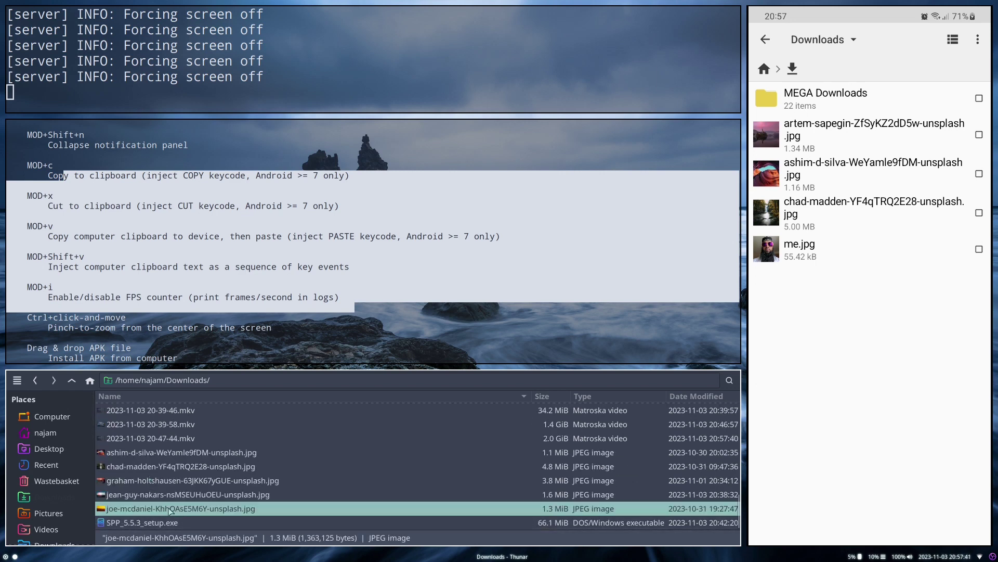
pyautogui.moveTo(169, 511); pyautogui.dragTo(875, 394)
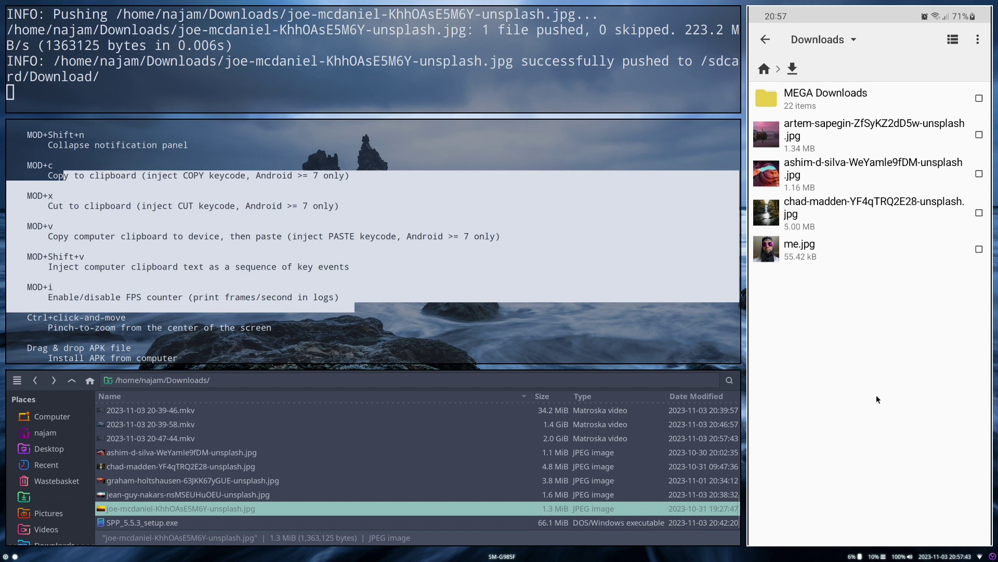
# Reopen the phone's Downloads folder, view the transferred photo, and return to the Cx File Explorer main page.
pyautogui.rightClick(839, 359)
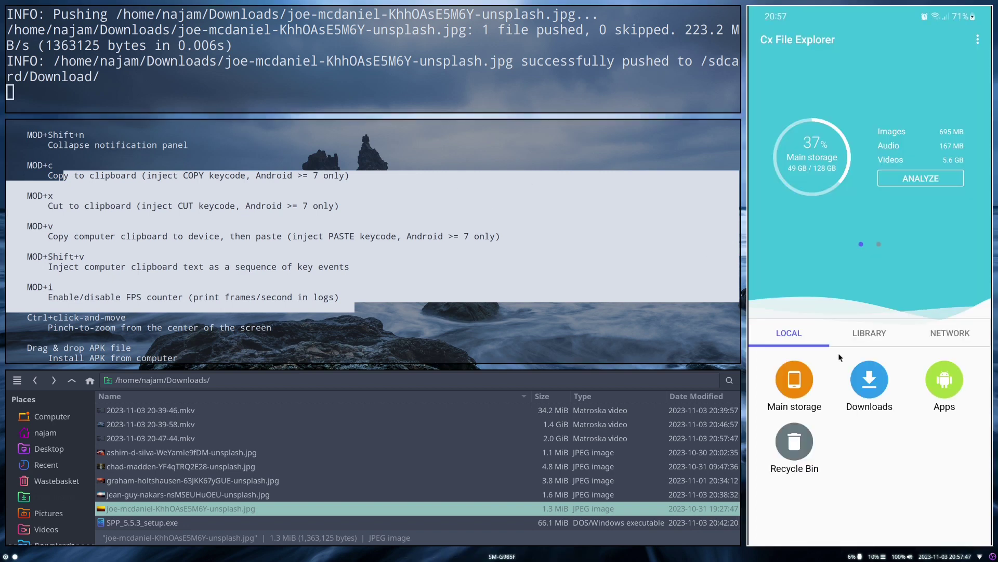
pyautogui.click(870, 376)
pyautogui.click(823, 251)
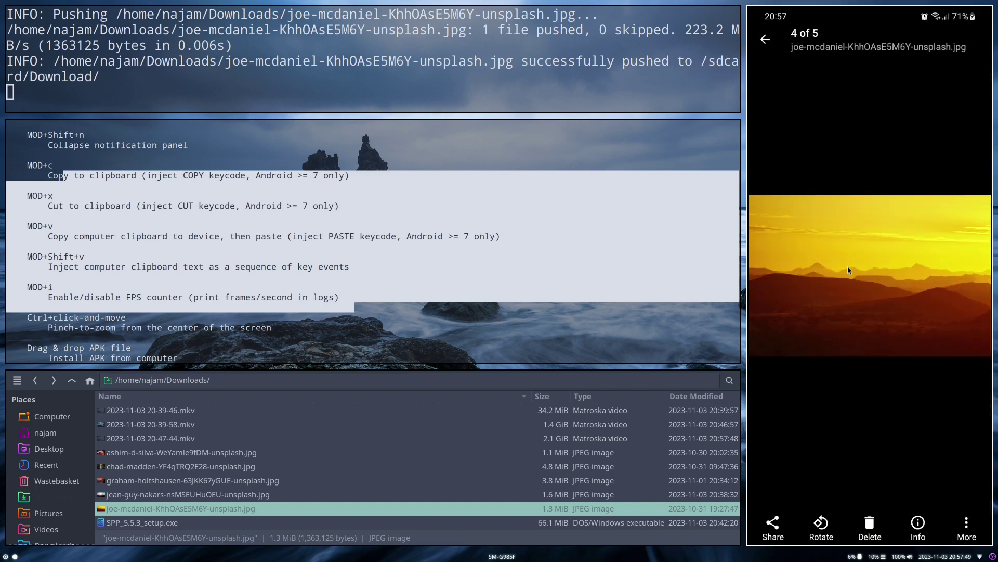
pyautogui.rightClick(859, 305)
pyautogui.rightClick(866, 320)
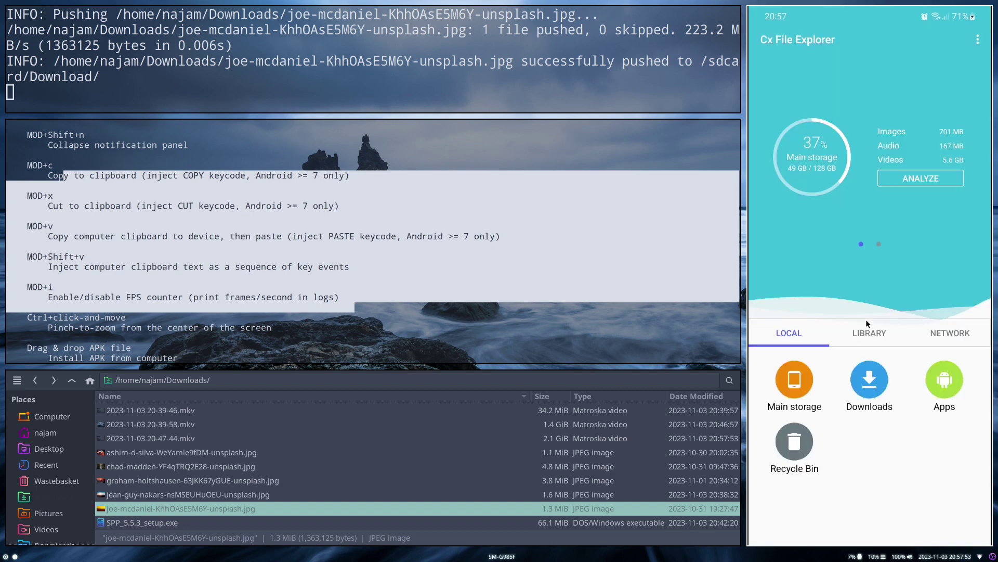
# Review the scrcpy help entries for screen, notification and clipboard shortcuts, marking the text from the cut shortcut onward.
pyautogui.scroll(-2, 355, 282)
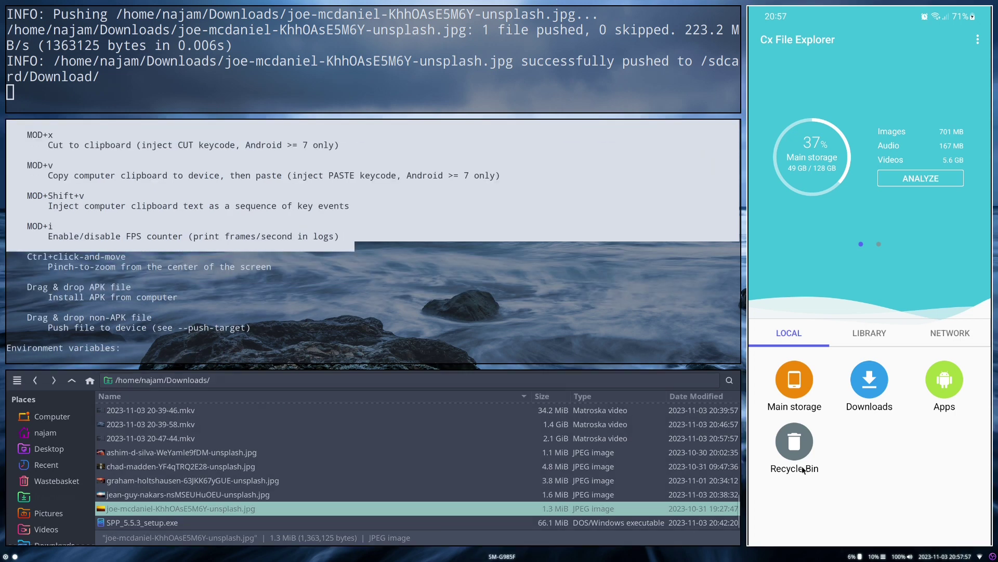
pyautogui.scroll(6, 302, 258)
pyautogui.scroll(2, 299, 274)
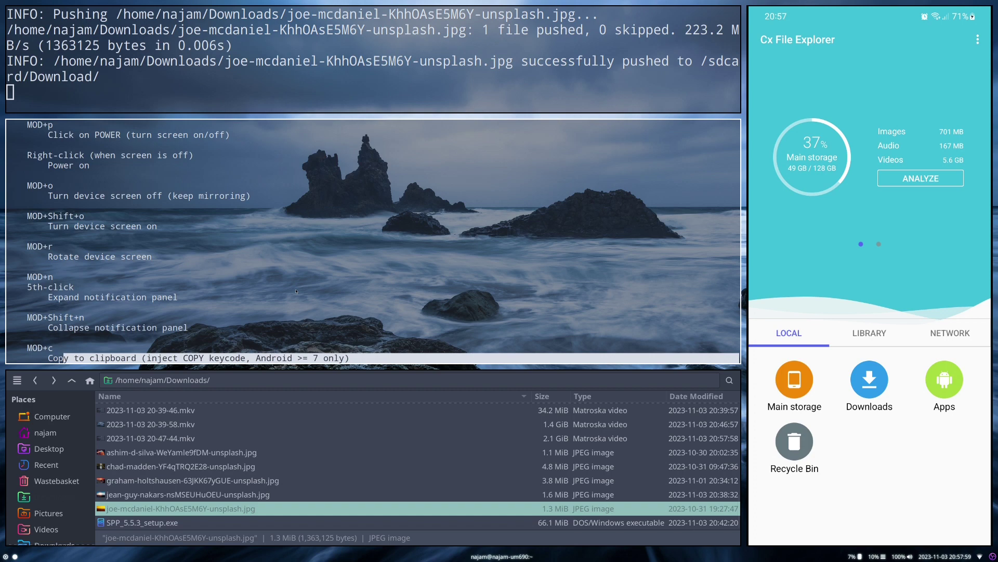
pyautogui.scroll(-4, 222, 298)
pyautogui.rightClick(227, 264)
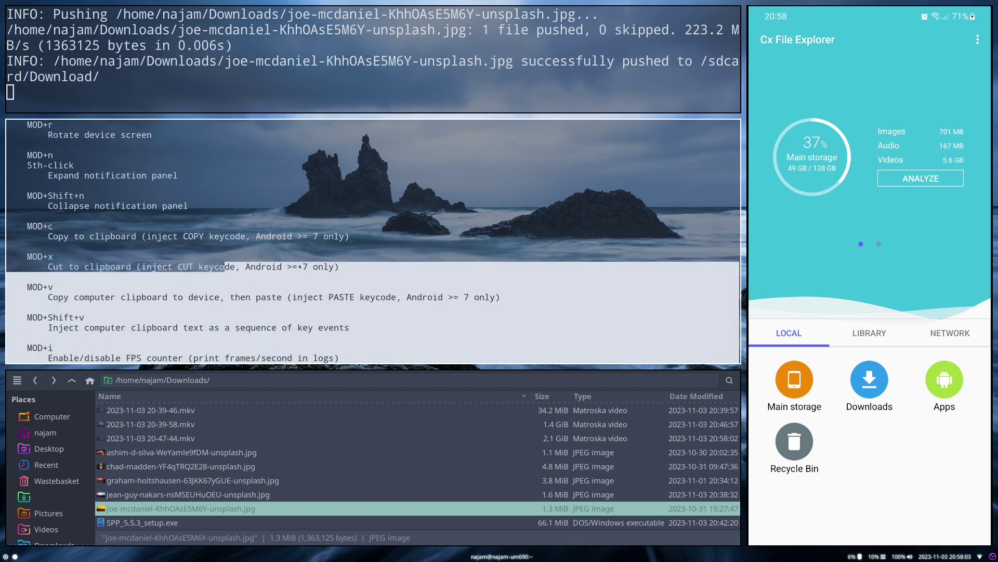
# View the phone's main storage, try the recent-apps overview, and open the Downloads folder in Cx File Explorer.
pyautogui.click(803, 378)
pyautogui.hotkey('alt', 's')
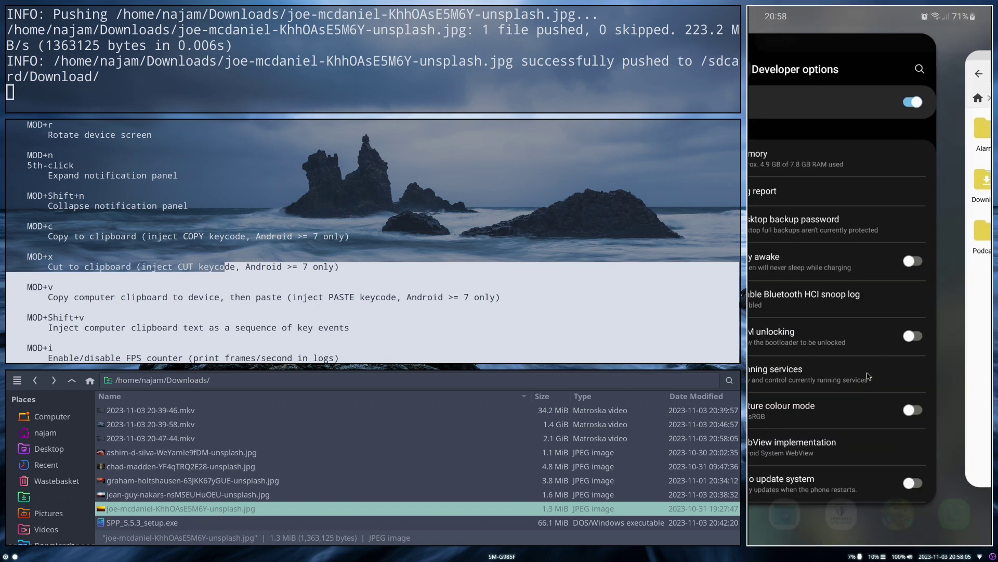
pyautogui.click(980, 318)
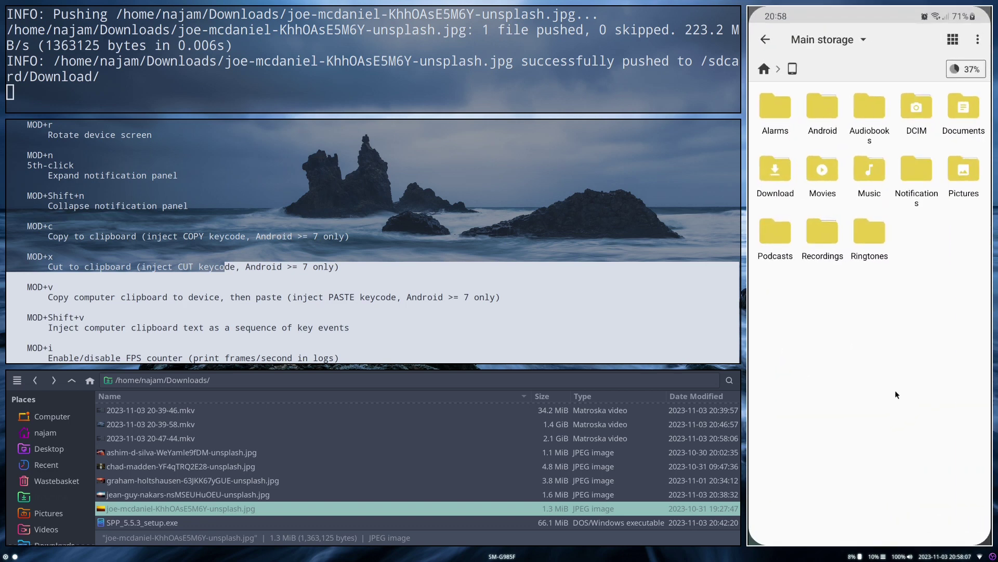
pyautogui.rightClick(856, 284)
pyautogui.click(868, 385)
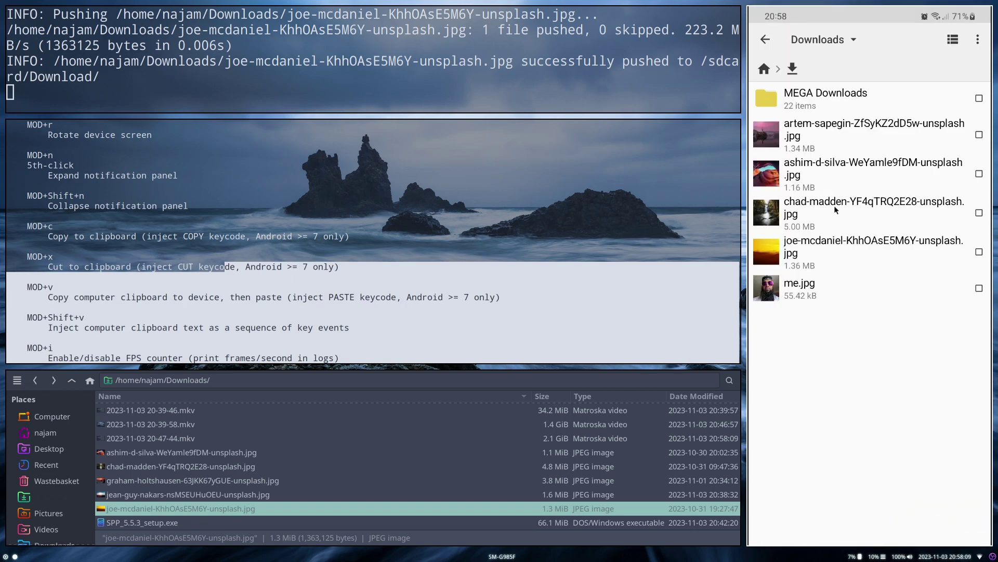
# Try pasting the computer's copied help text as the new name of me.jpg on the phone, and cancel the rename.
pyautogui.click(978, 289)
pyautogui.click(882, 529)
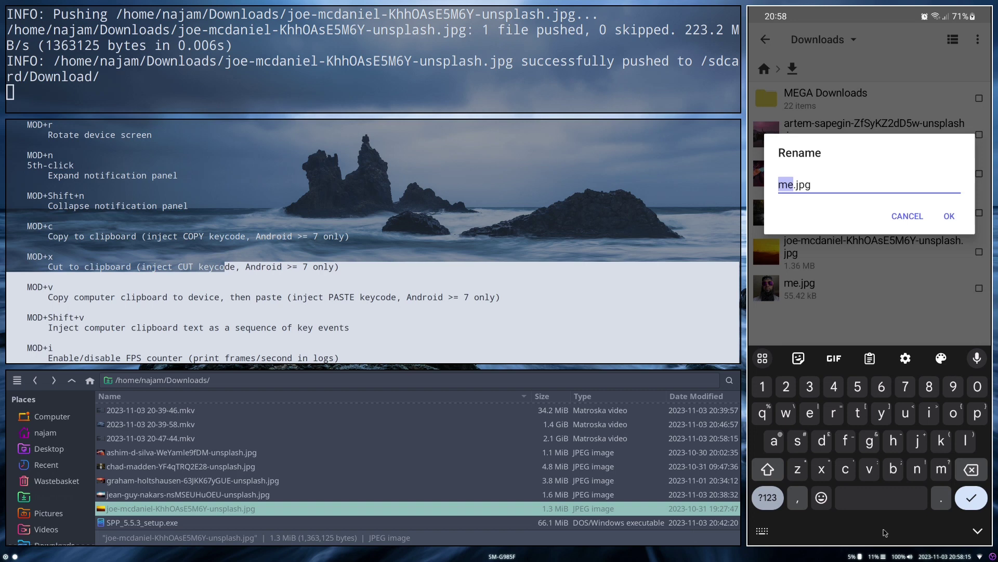
pyautogui.hotkey('alt', 'v')
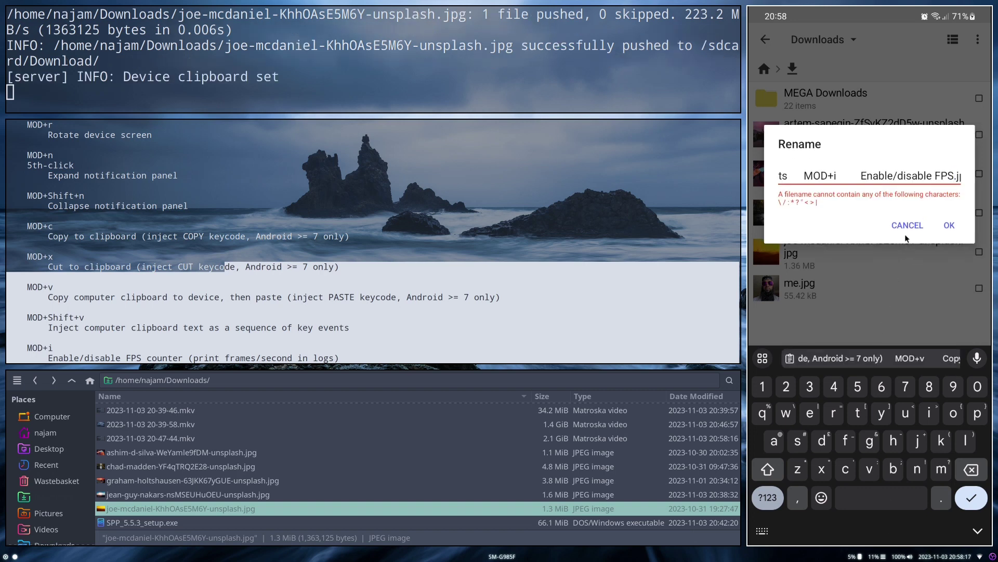
pyautogui.click(906, 226)
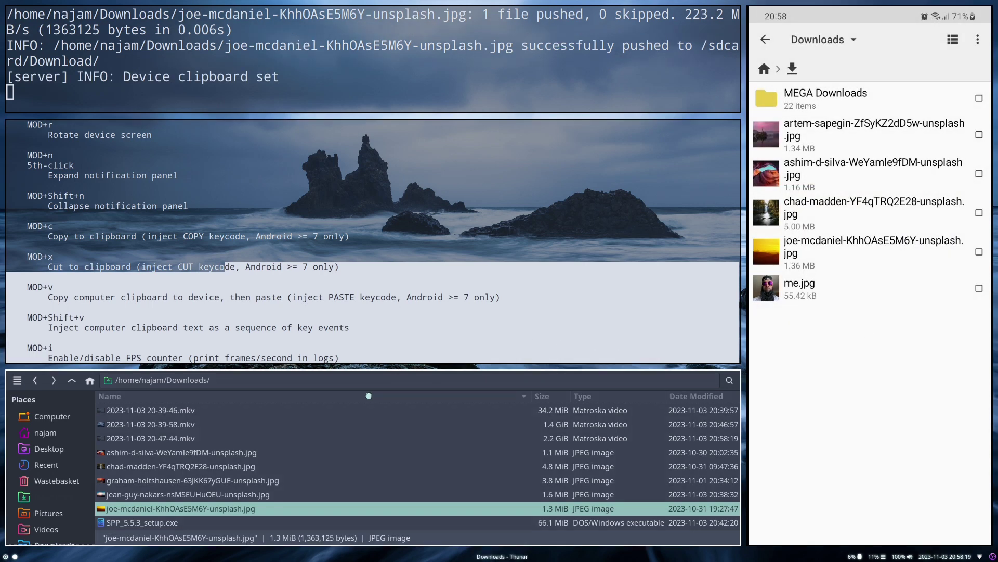
# Copy the name of the photo ending in KhhOAsE5M6Y-unsplash in Thunar, try pasting it as me.jpg's new name on the phone, and cancel.
pyautogui.press('F2')
pyautogui.hotkey('ctrl', 'c')
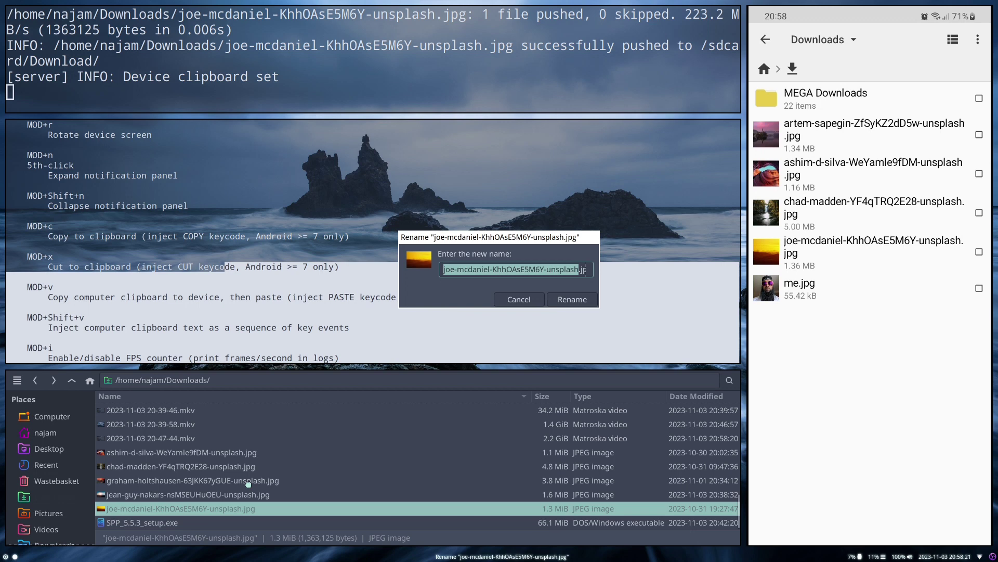
pyautogui.press('Escape')
pyautogui.click(831, 363)
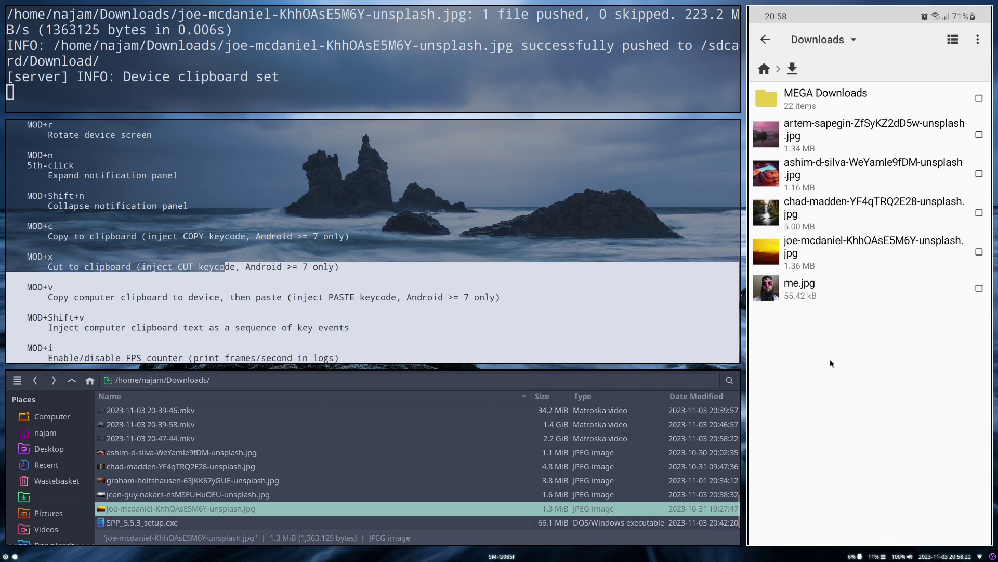
pyautogui.click(978, 289)
pyautogui.click(876, 529)
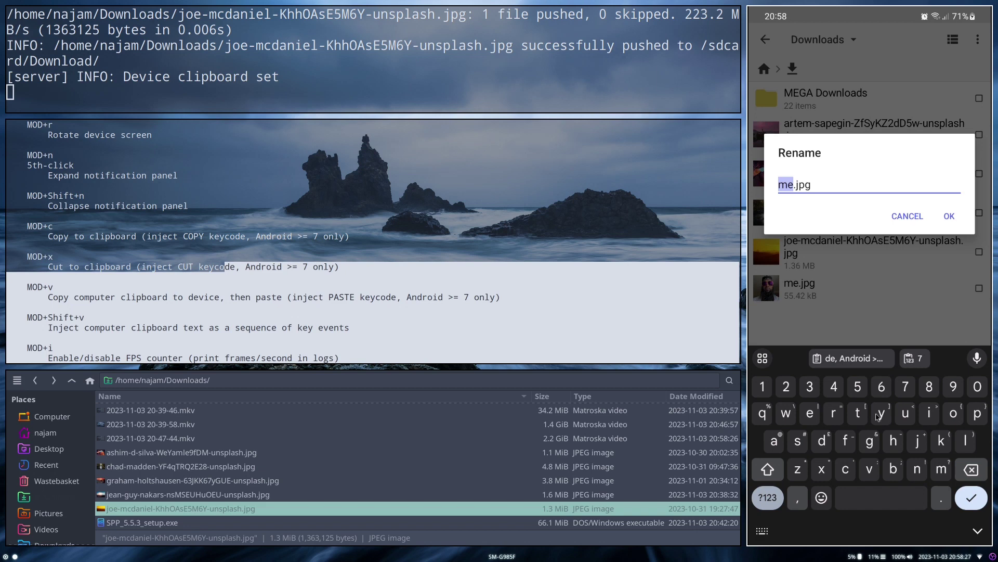
pyautogui.hotkey('ctrl', 'v')
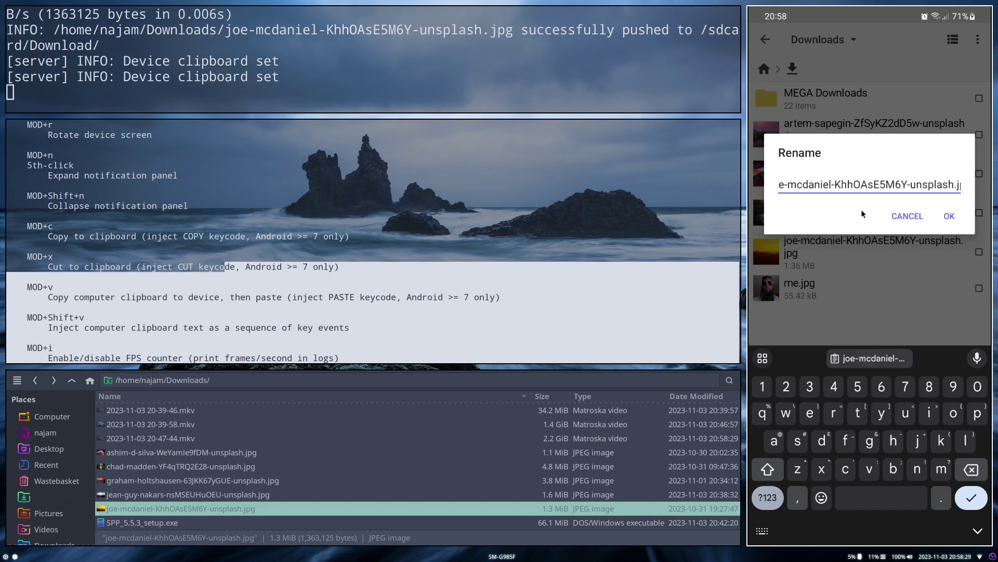
pyautogui.click(904, 217)
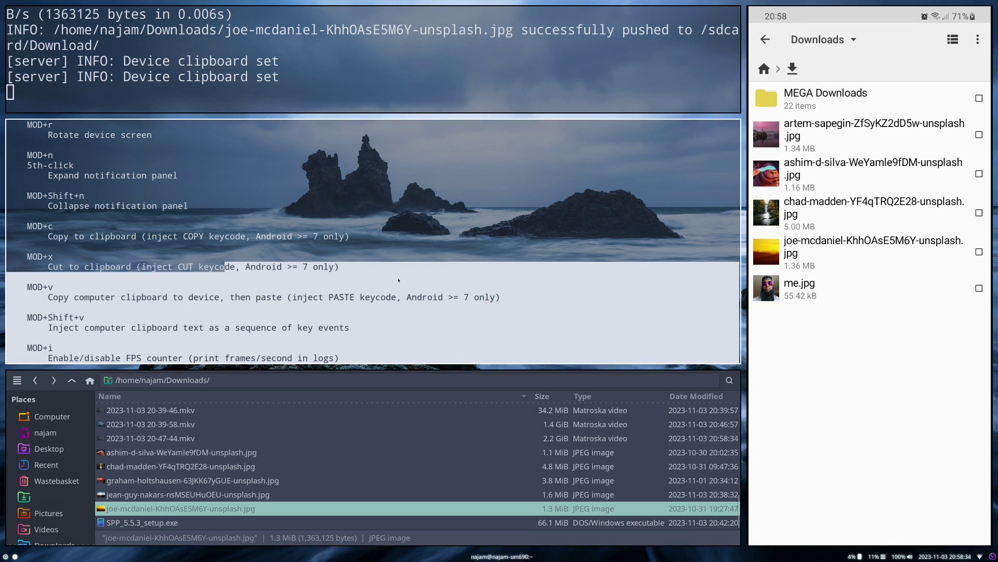
# Review the scrcpy help from the environment variables and exit status back up through the shortcuts to the window options.
pyautogui.scroll(-10, 399, 279)
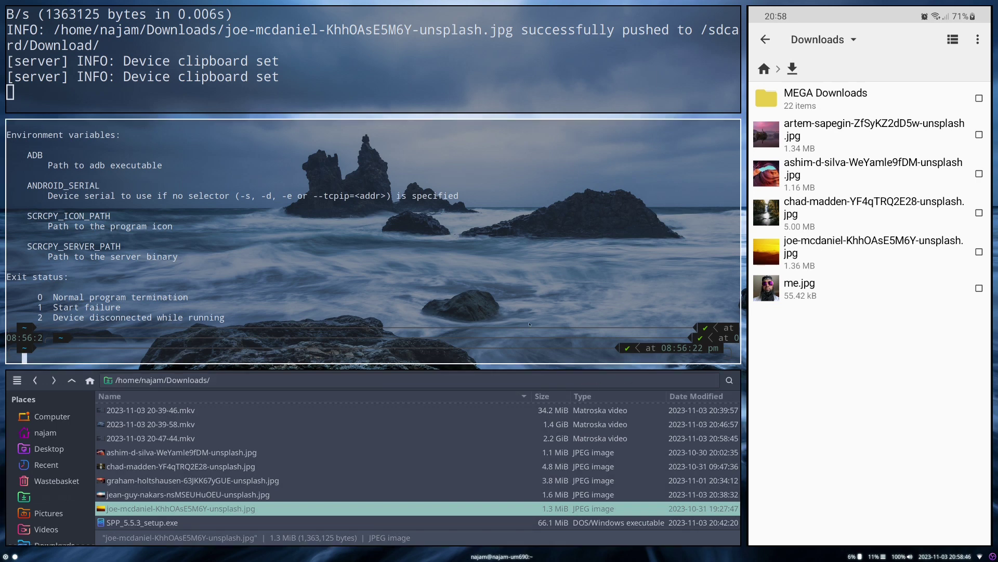
pyautogui.scroll(1, 269, 245)
pyautogui.scroll(3, 269, 245)
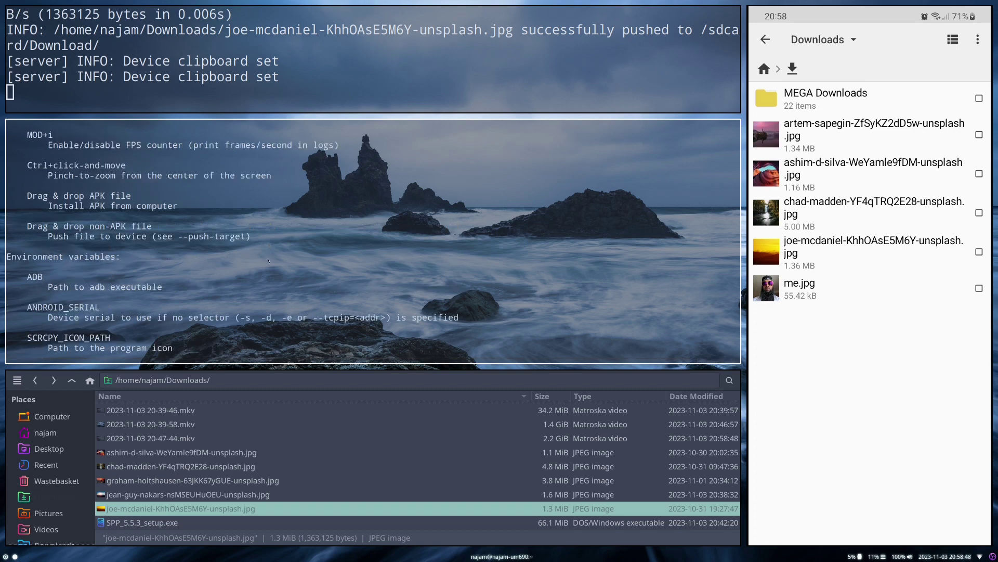
pyautogui.scroll(15, 268, 260)
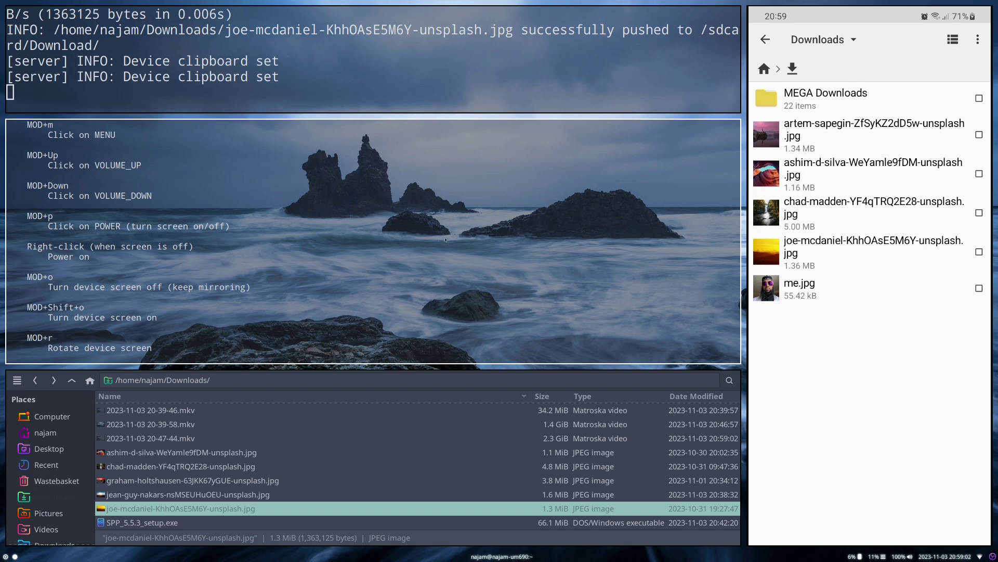
pyautogui.scroll(5, 239, 238)
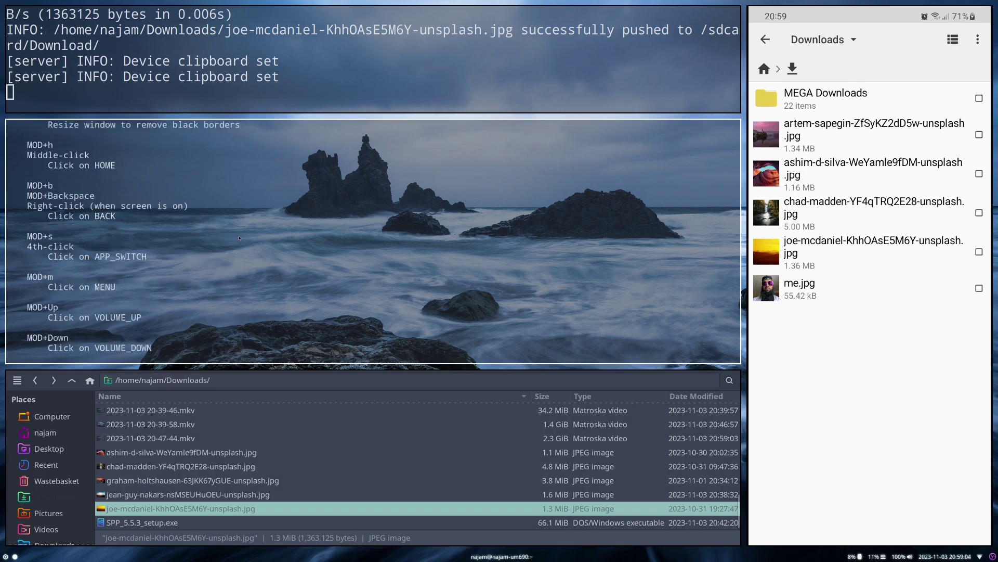
pyautogui.scroll(5, 240, 238)
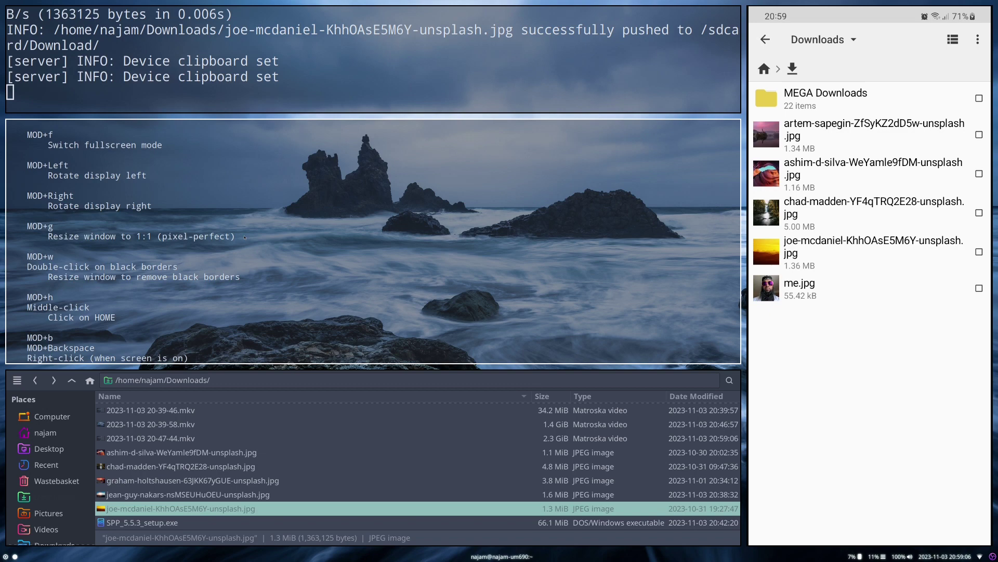
pyautogui.scroll(5, 245, 237)
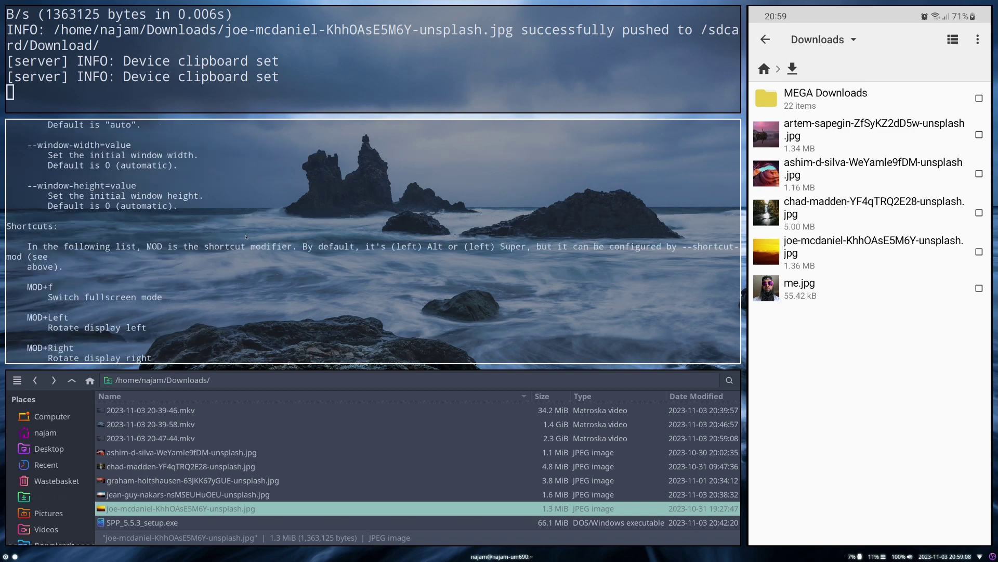
pyautogui.scroll(3, 247, 237)
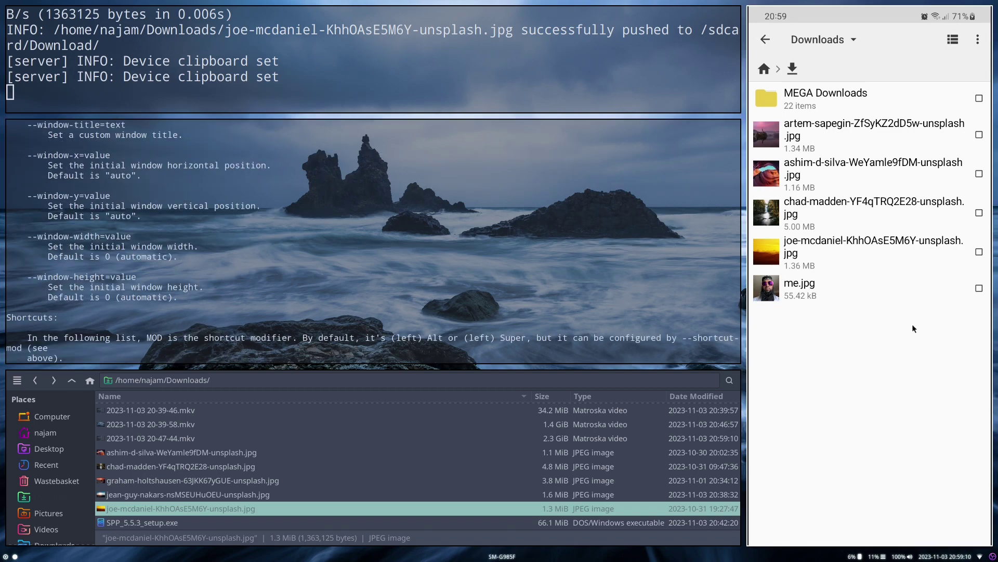
# Switch the mirrored phone display to fullscreen and back to its tiled window, twice.
pyautogui.hotkey('alt', 'f')
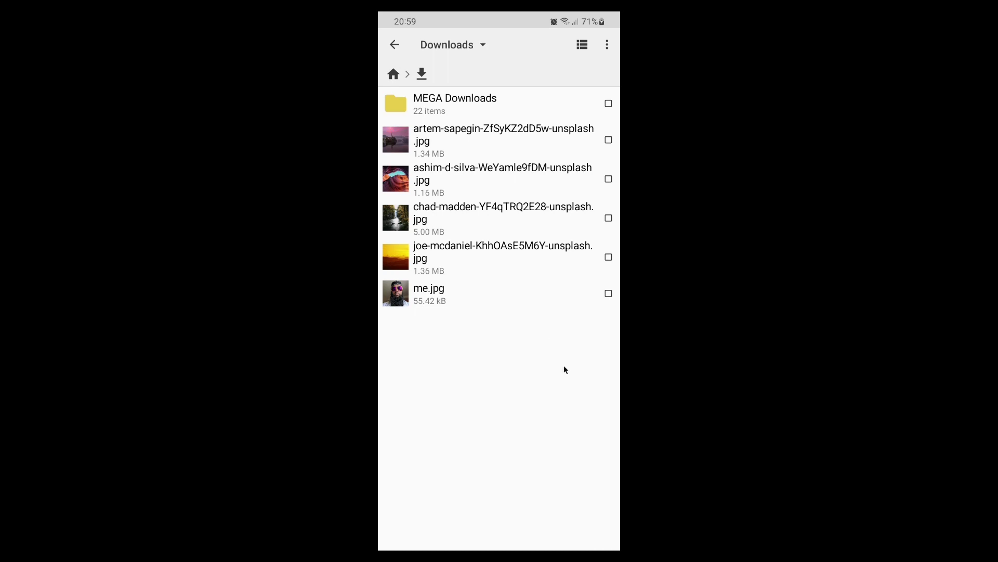
pyautogui.hotkey('alt', 'f')
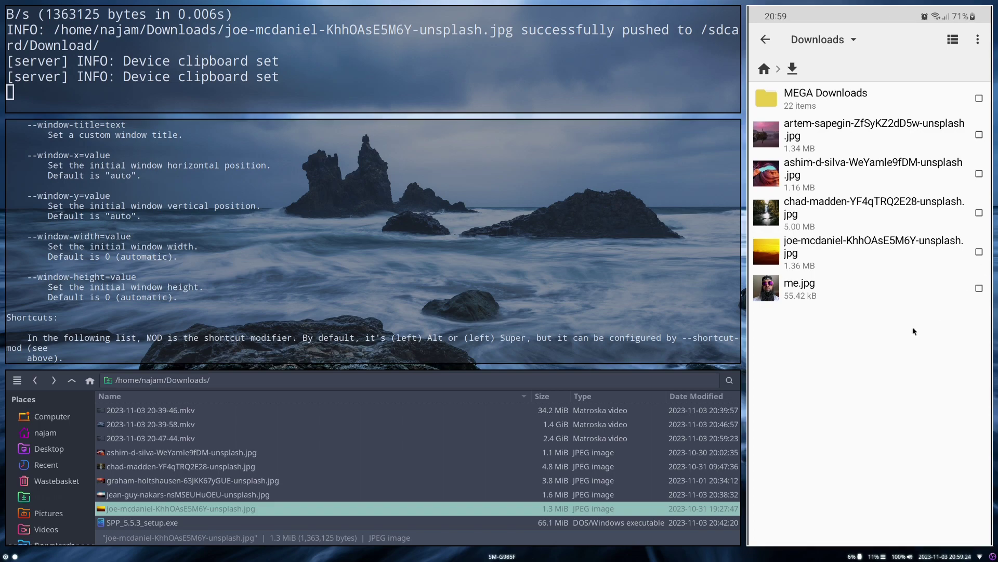
pyautogui.hotkey('alt', 'f')
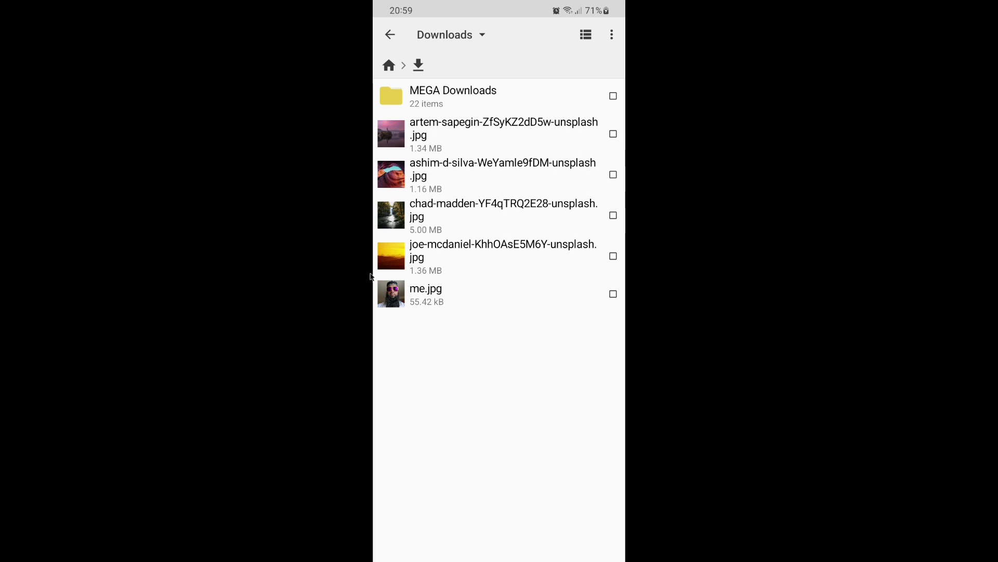
pyautogui.hotkey('alt', 'f')
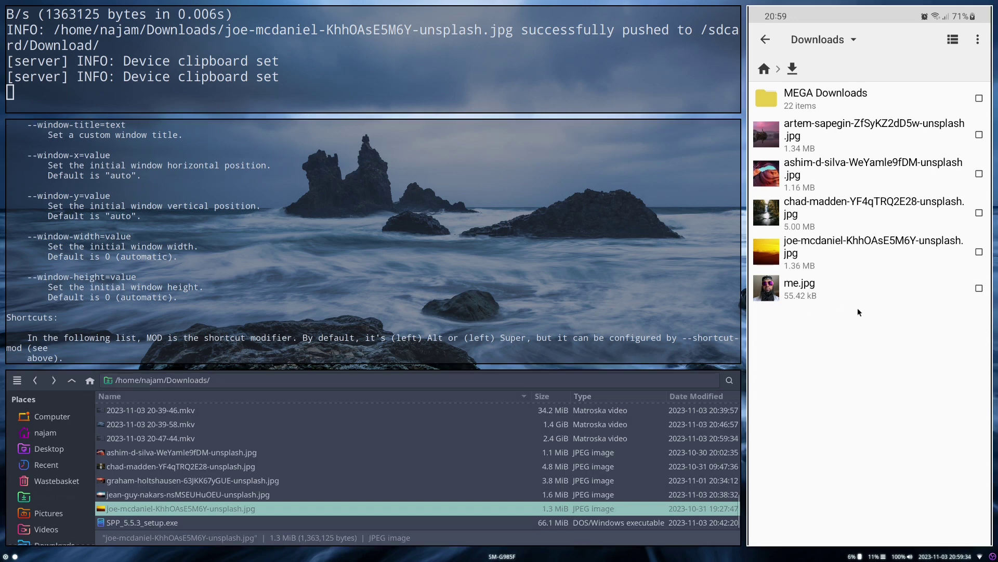
# Use the recent-apps overview to switch to the space shooter game, and return to the phone's home screen.
pyautogui.click(559, 295)
pyautogui.hotkey('alt', 's')
pyautogui.click(767, 363)
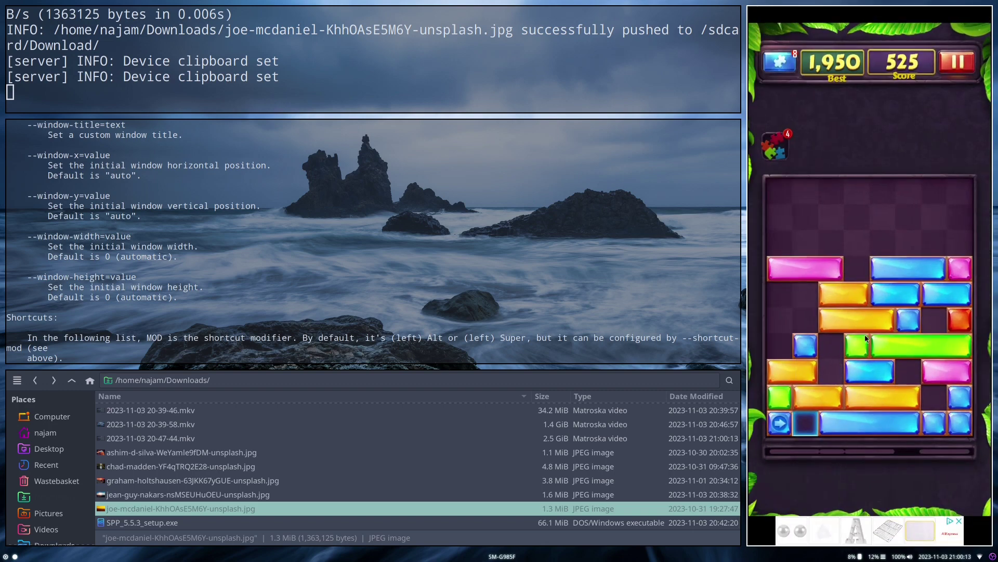
pyautogui.hotkey('alt', 's')
pyautogui.hotkey('alt', 's')
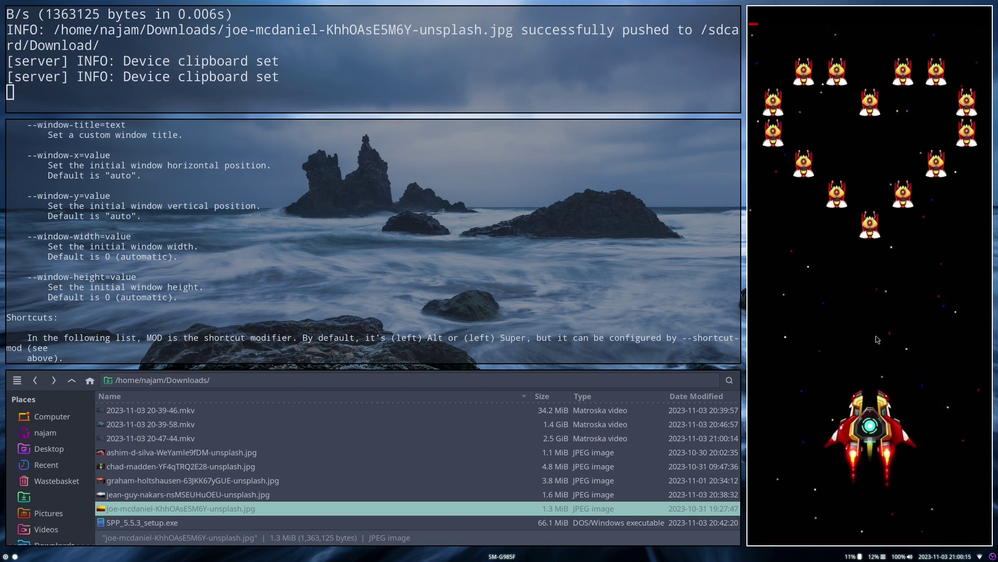
pyautogui.hotkey('alt', 'h')
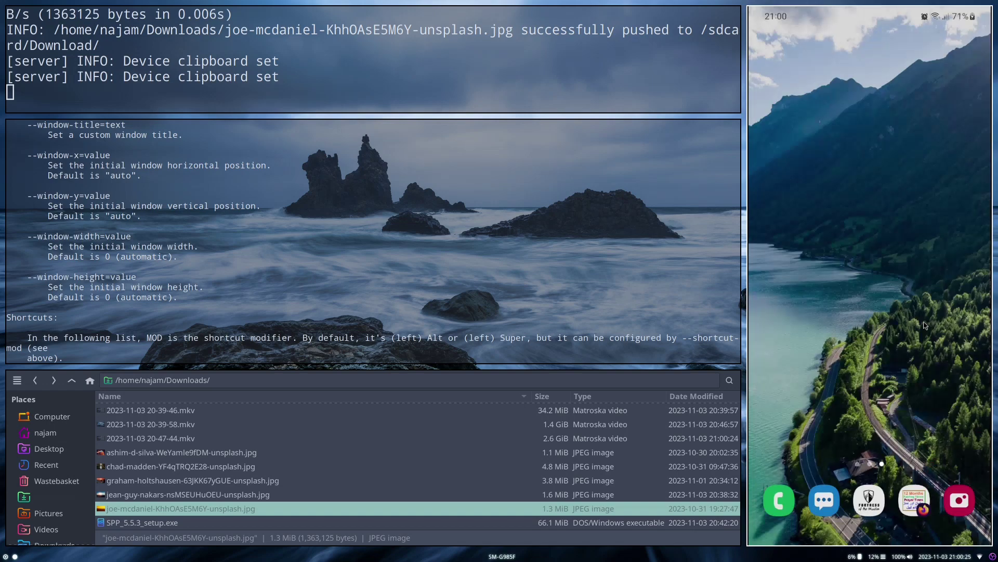